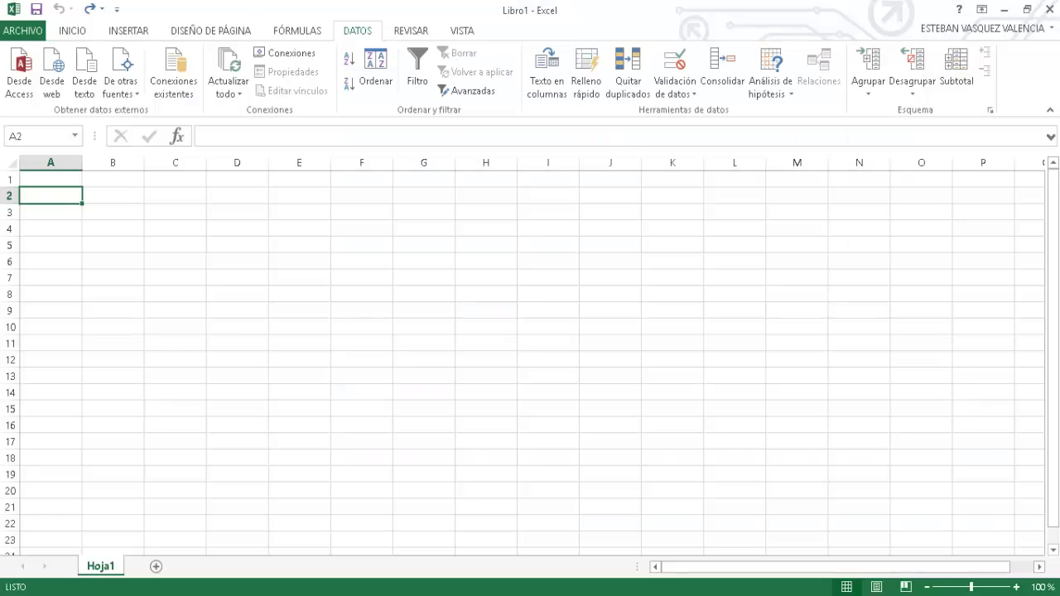
Step: Switch from the PowerPoint title slide to the blank Excel workbook Libro1
mouse_move(284, 592)
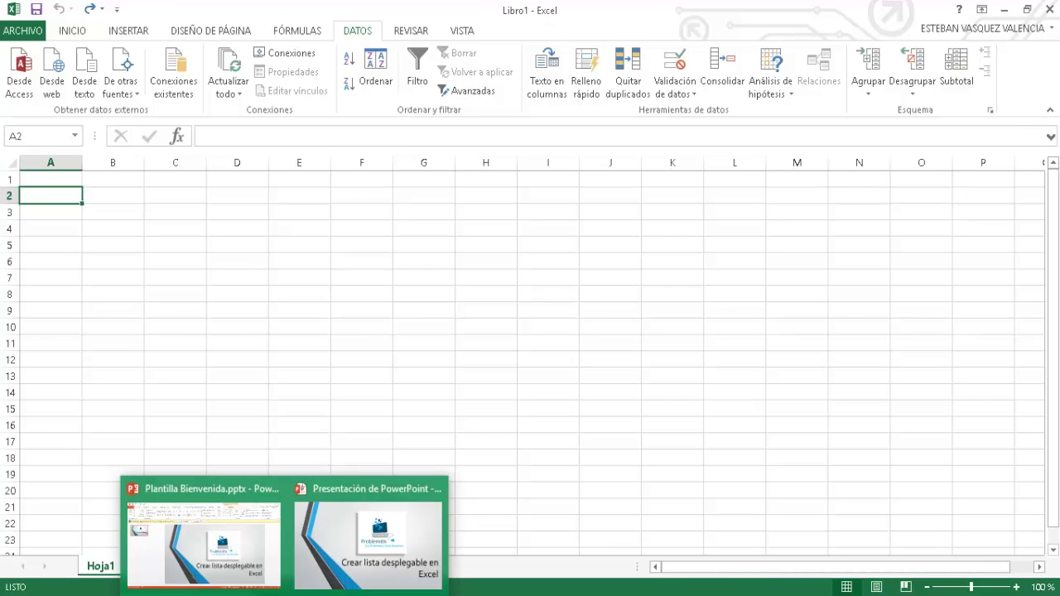
Step: Start the seasons list by entering Verano in cell F4
left_click(152, 256)
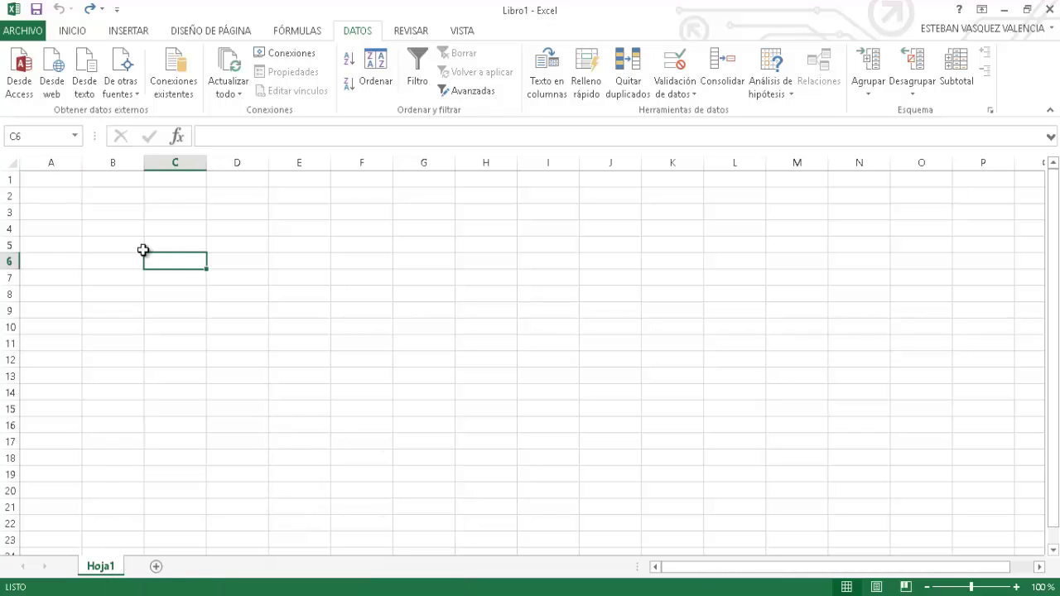
left_click(148, 212)
left_click(267, 217)
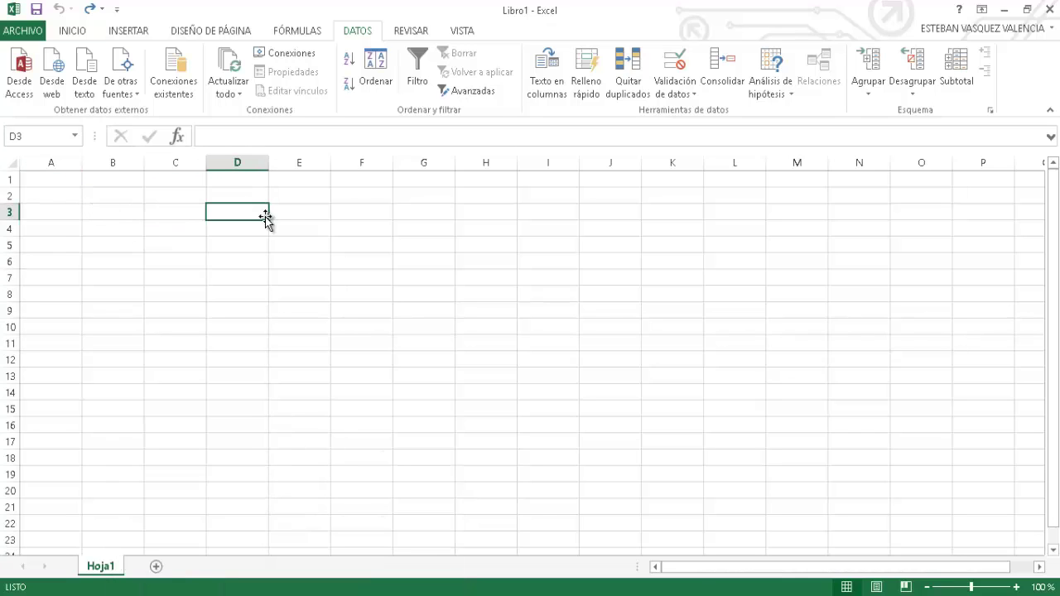
left_click(318, 207)
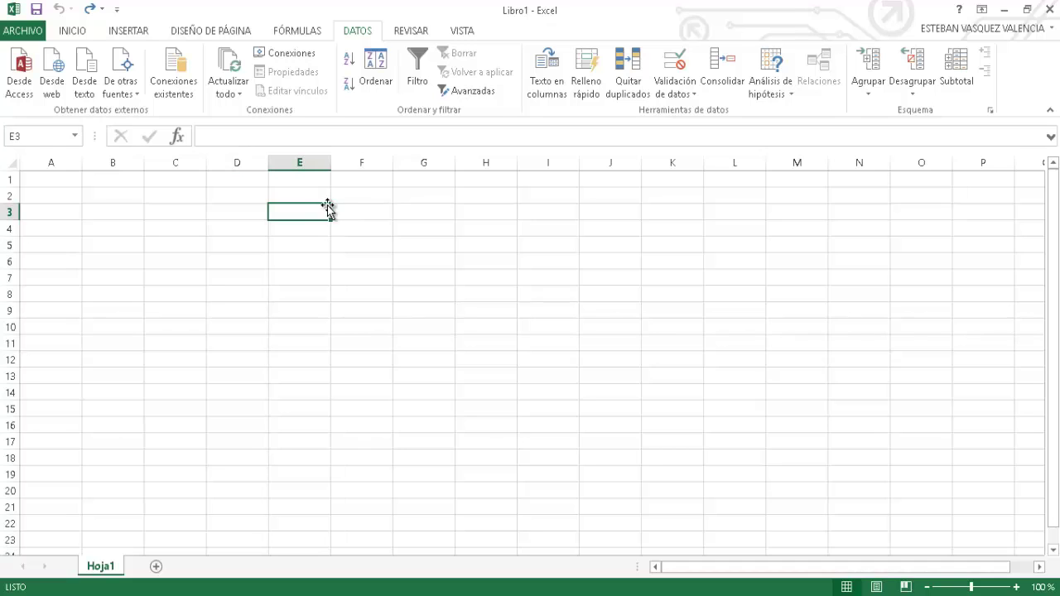
mouse_move(361, 229)
left_mouse_down()
mouse_move(356, 215)
mouse_move(373, 231)
left_mouse_up()
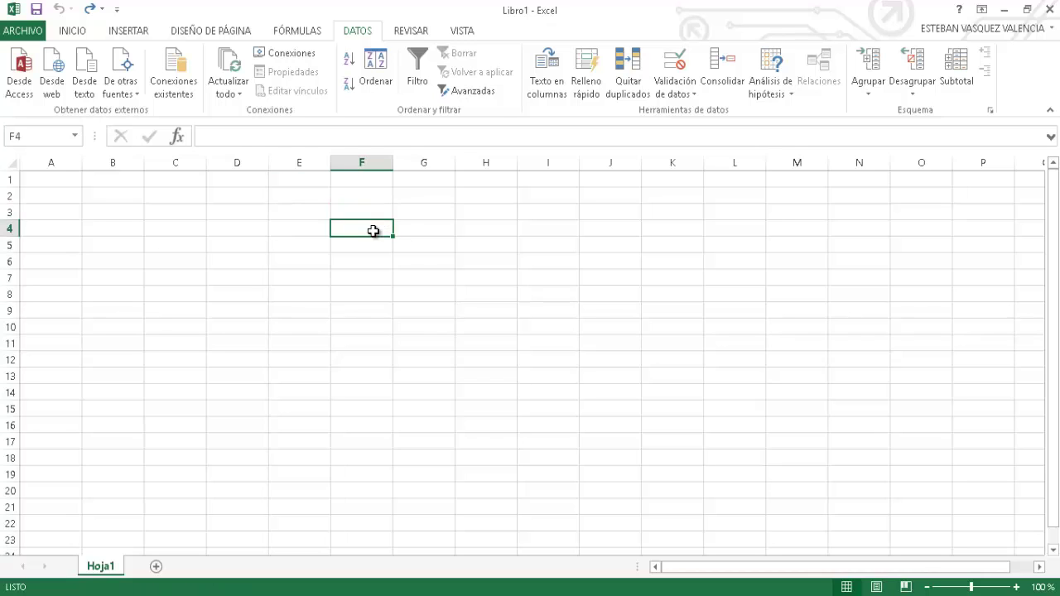
type("Verea")
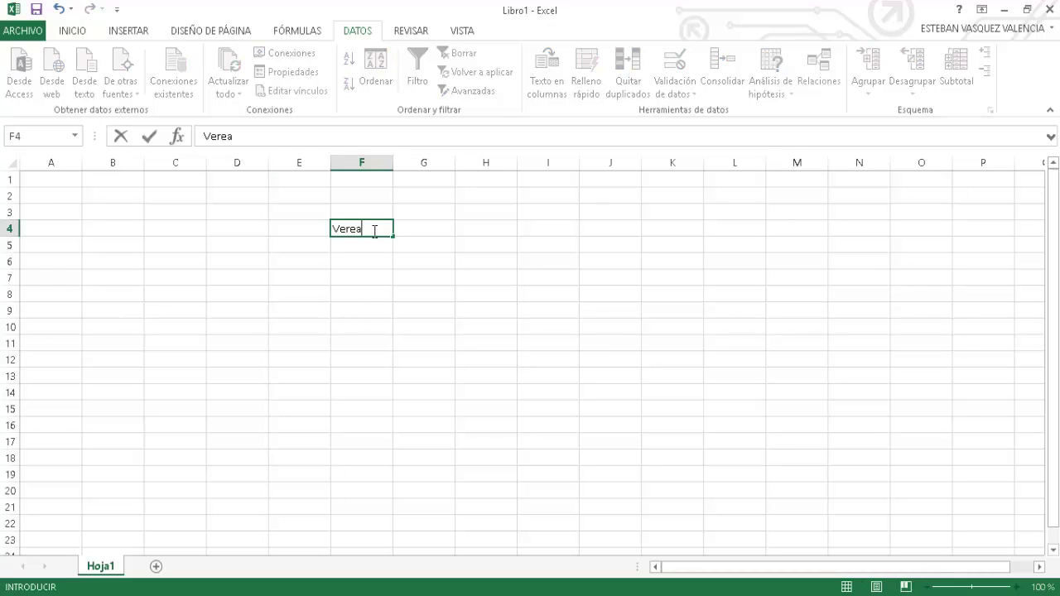
type("n")
key("BackSpace")
key("BackSpace")
key("BackSpace")
type("ano")
key("Return")
Step: Enter Otoño, Invierno and Primavera in F5:F7 below Verano
type("Ot")
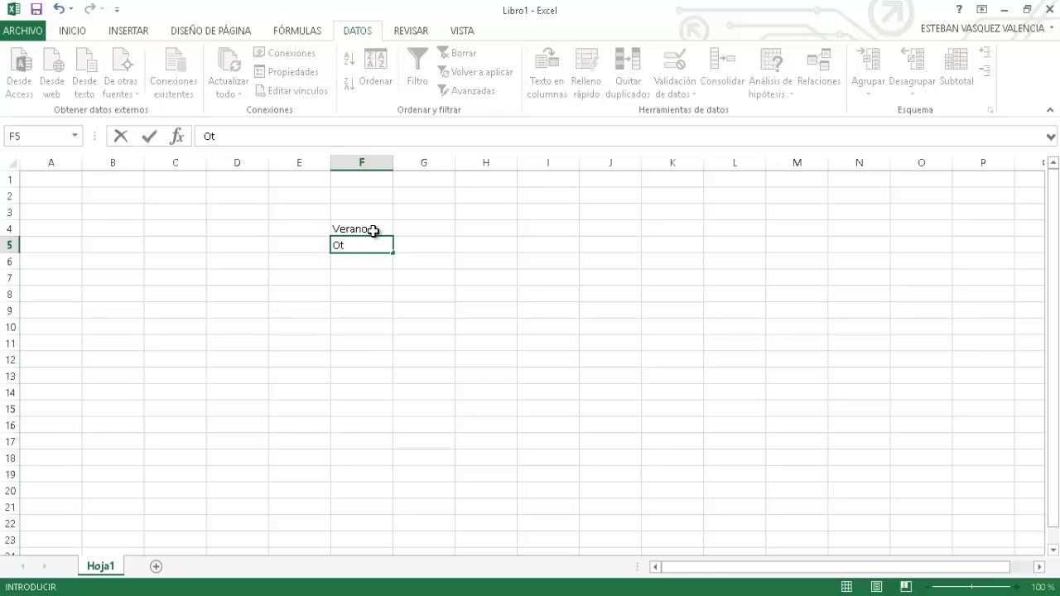
type("oñ")
key("Return")
key("Up")
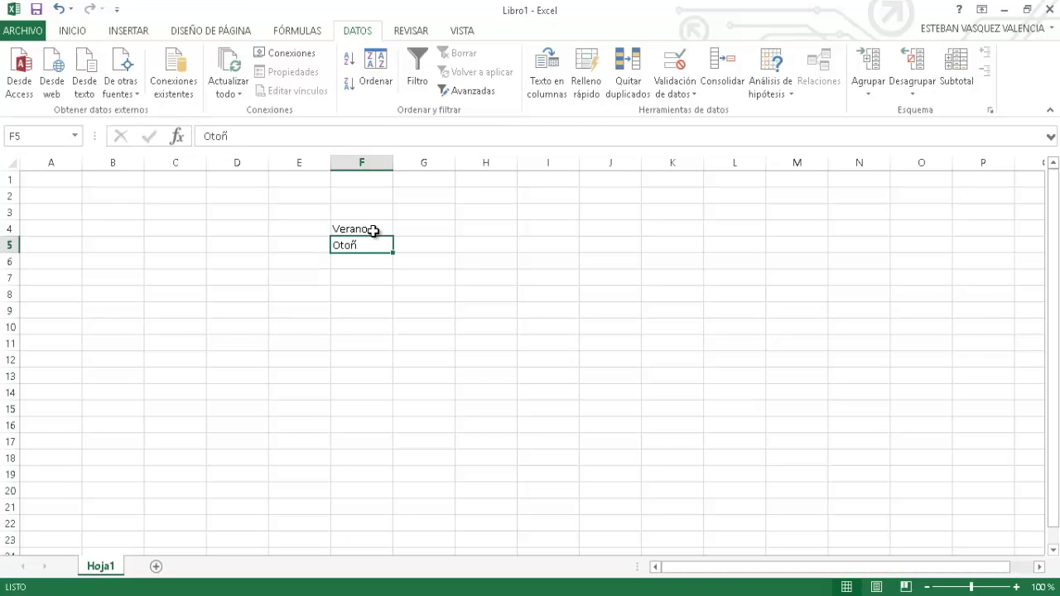
key("F2")
type("o")
key("Return")
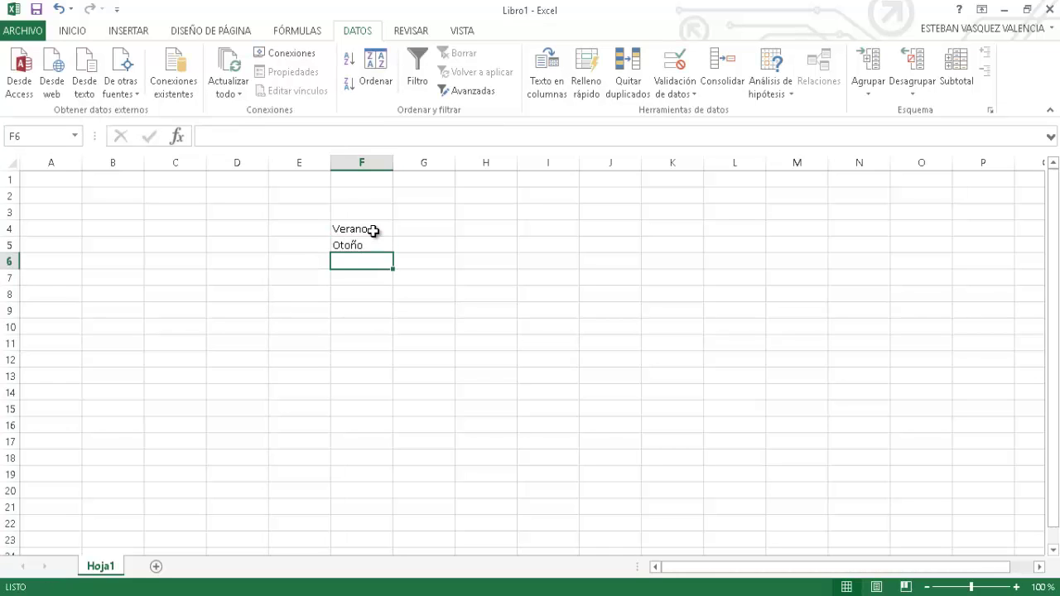
type("Invierno")
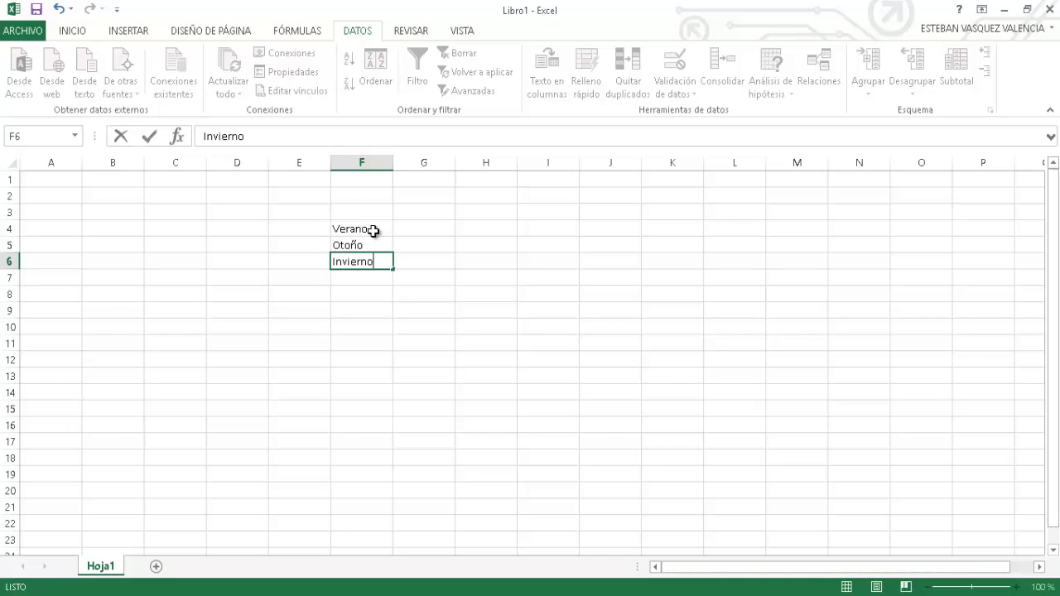
key("Return")
type("Prima")
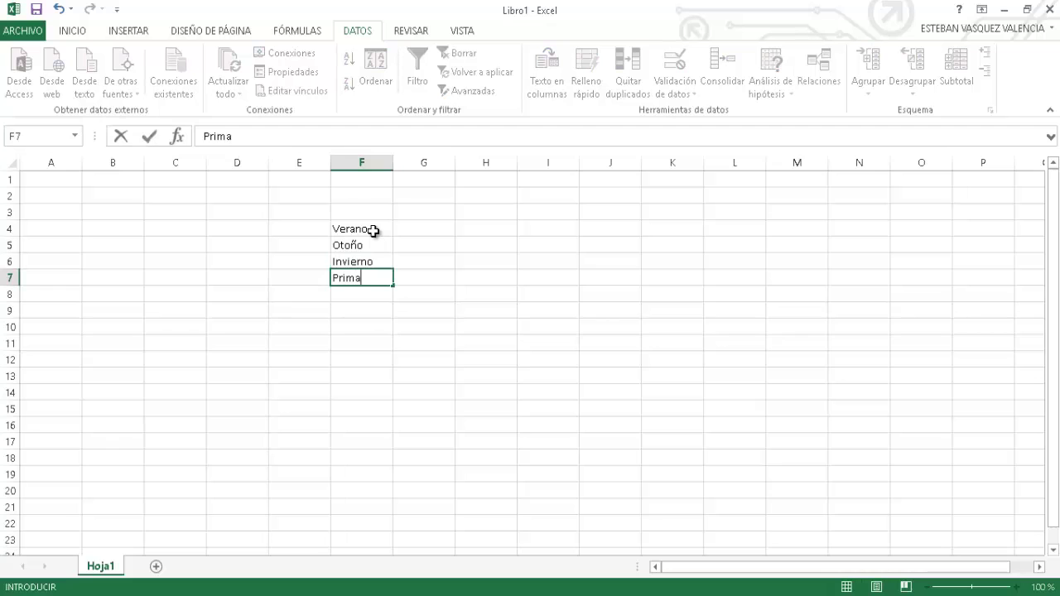
type("vera")
key("Return")
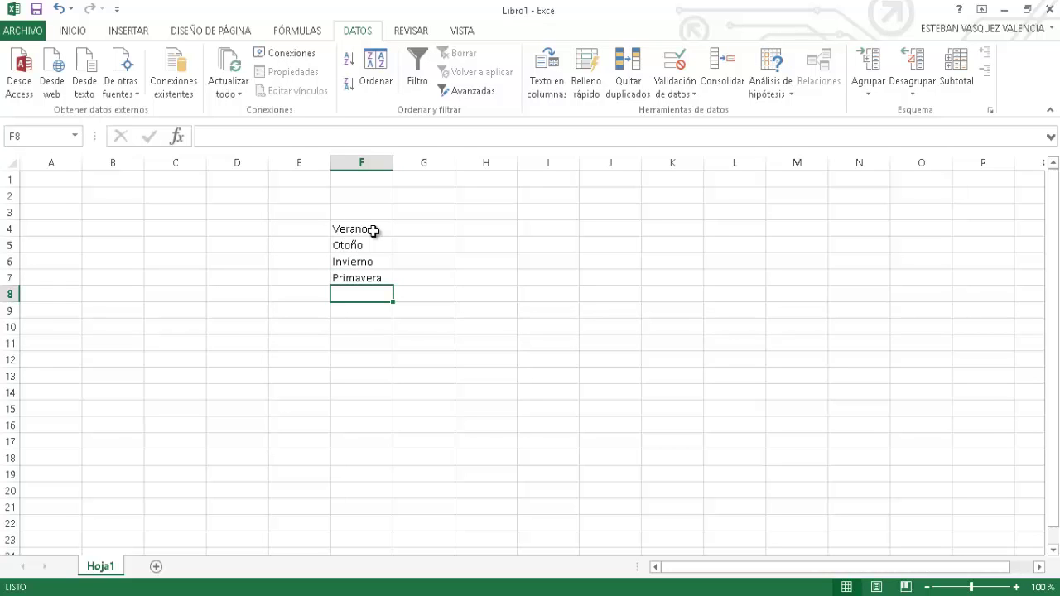
Step: Add the bold heading Estaciones in F3 above the seasons
left_click(357, 213)
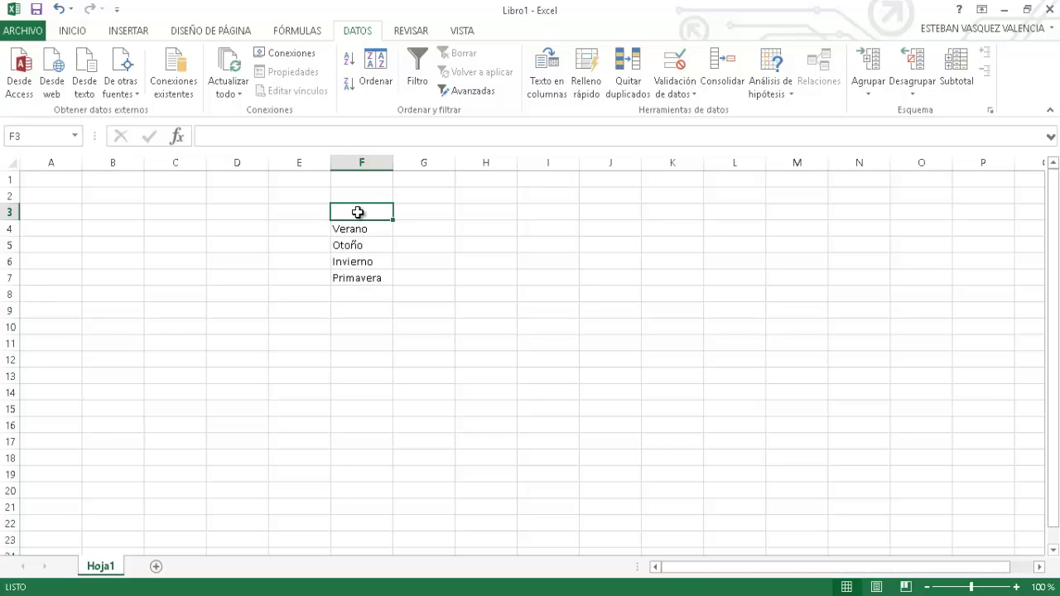
type("Est")
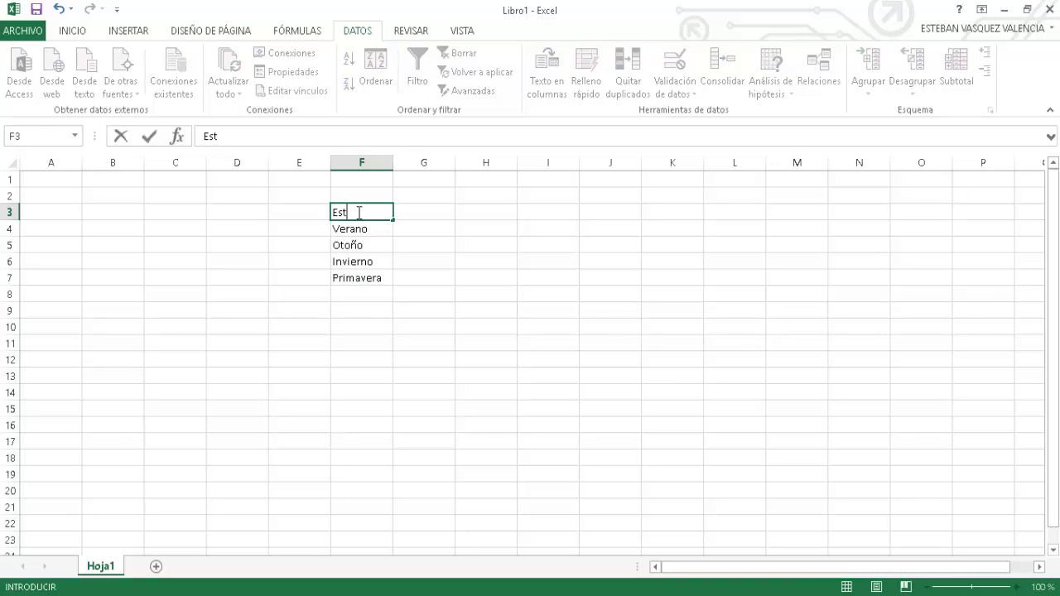
type("aciones")
key("ctrl+Return")
key("ctrl+n")
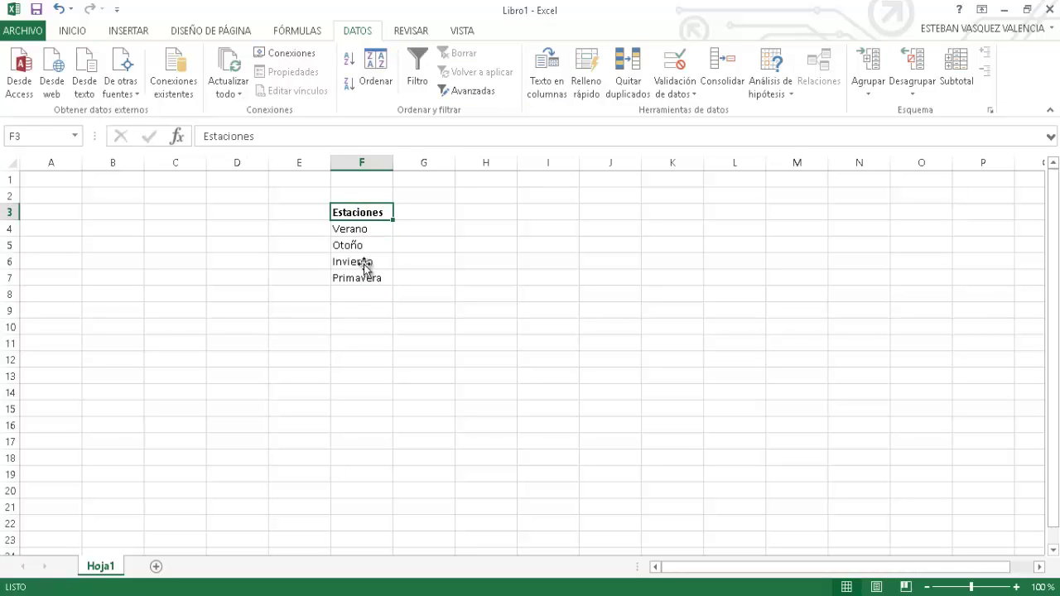
left_click_drag(364, 229, 355, 273)
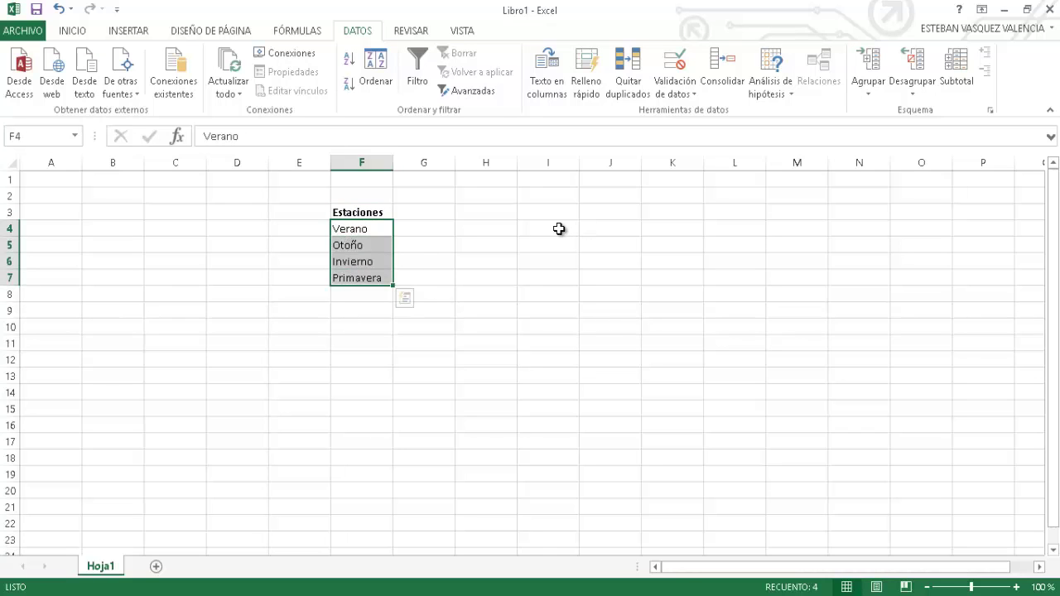
Step: Put a bold Estaciones label in cell B1, leaving B2 selected
left_click(322, 346)
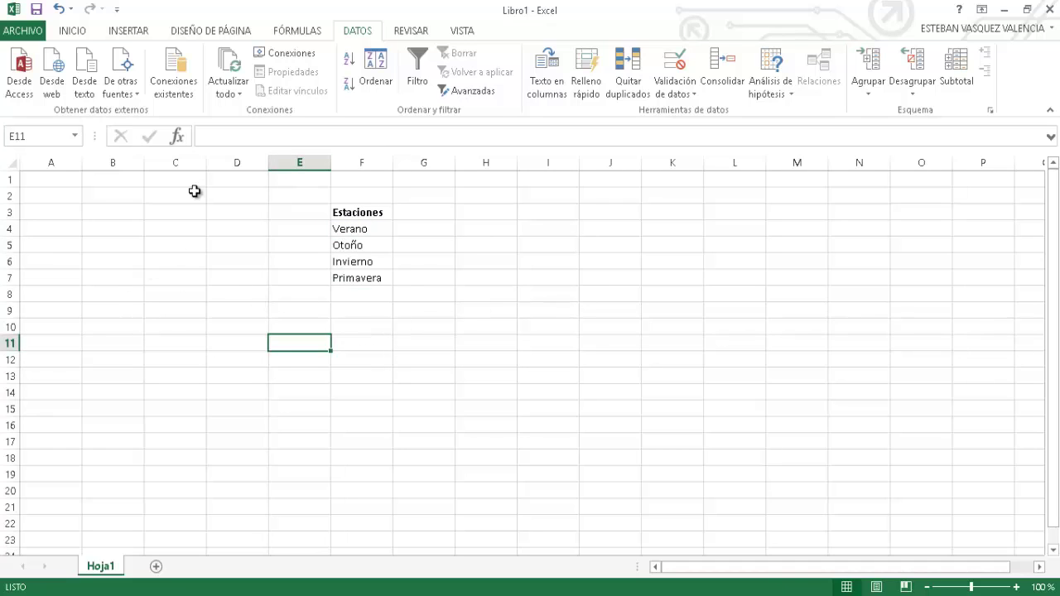
left_click(126, 179)
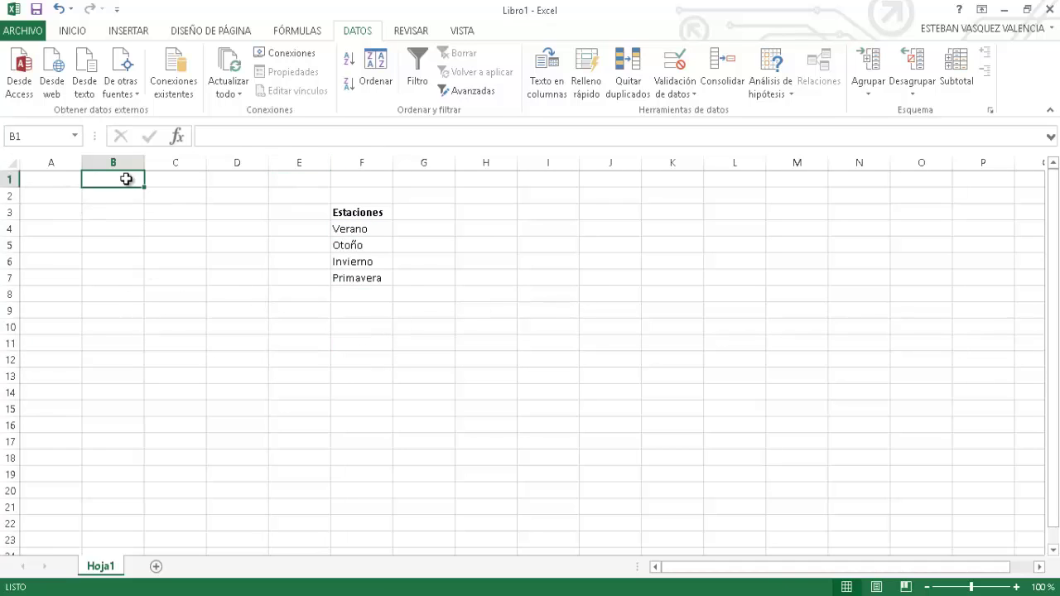
type("Estaci")
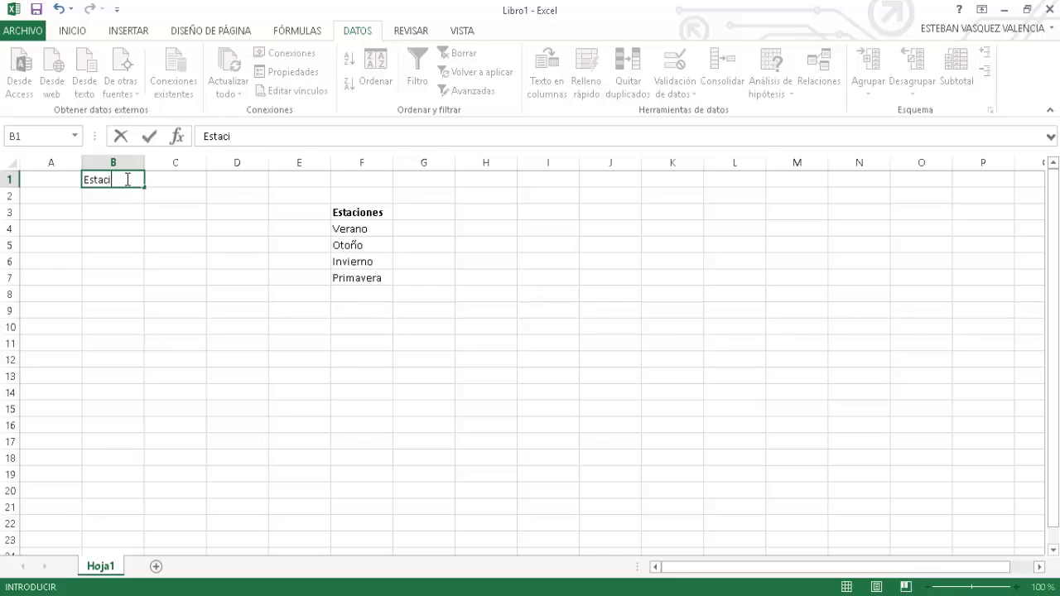
type("ones")
key("Return")
left_click(125, 179)
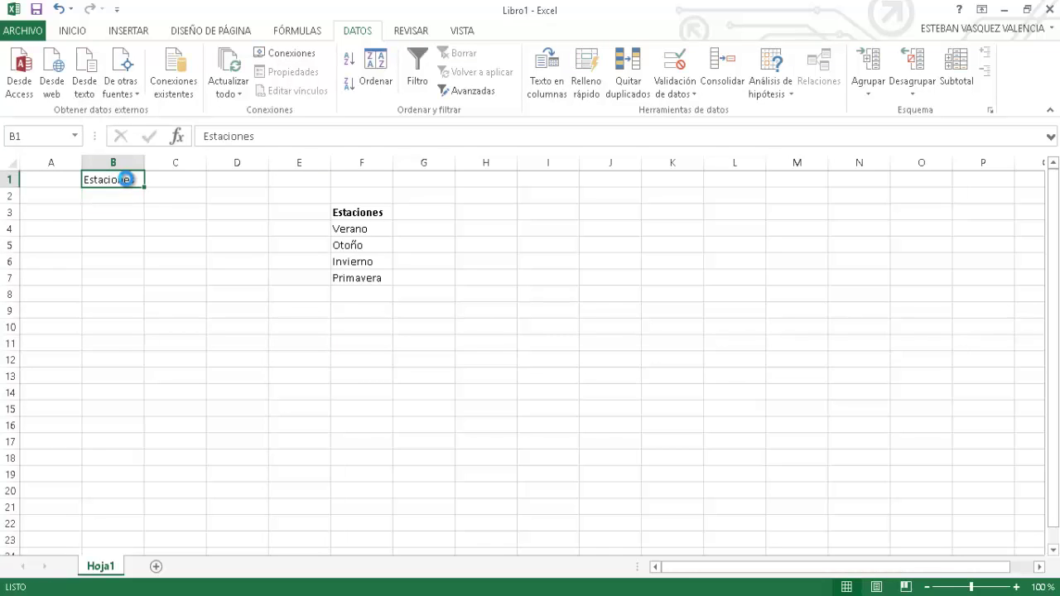
key("ctrl+n")
left_click(122, 193)
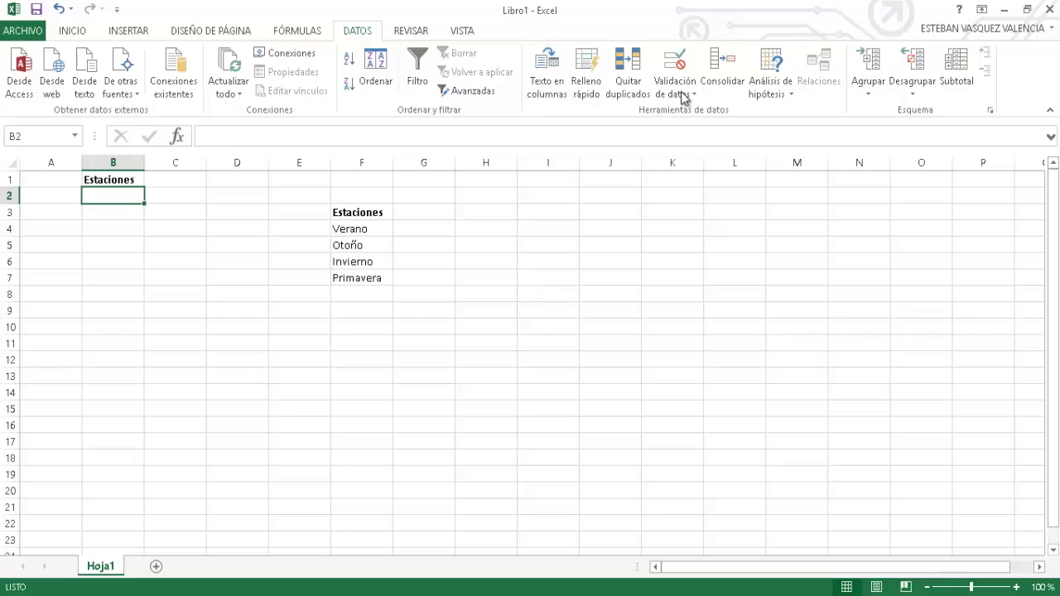
Step: Give B2 a List data validation sourced from =$F$4:$F$7
left_click(686, 66)
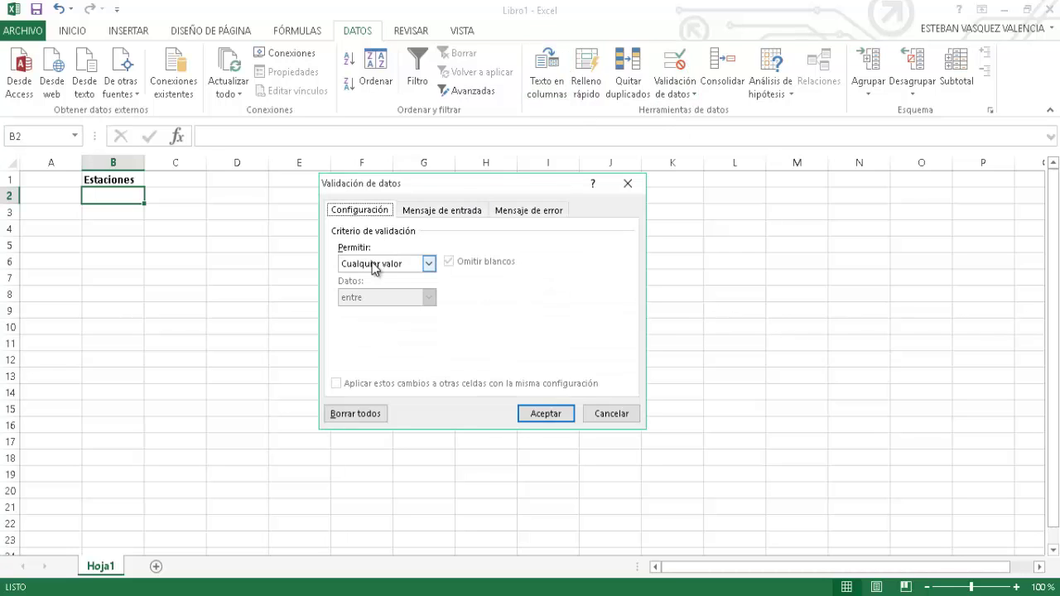
left_click(429, 264)
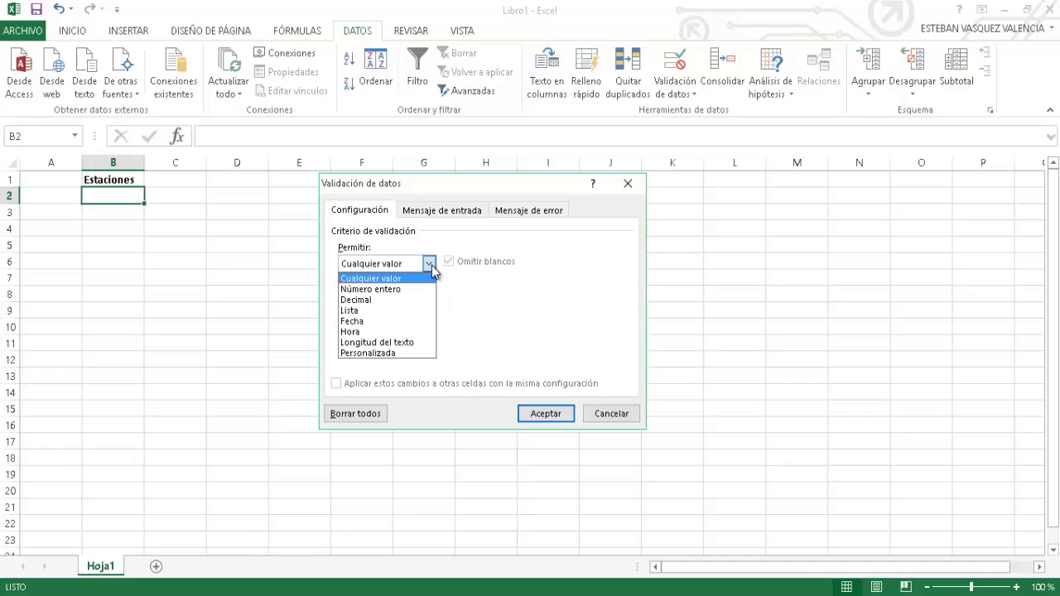
left_click(358, 312)
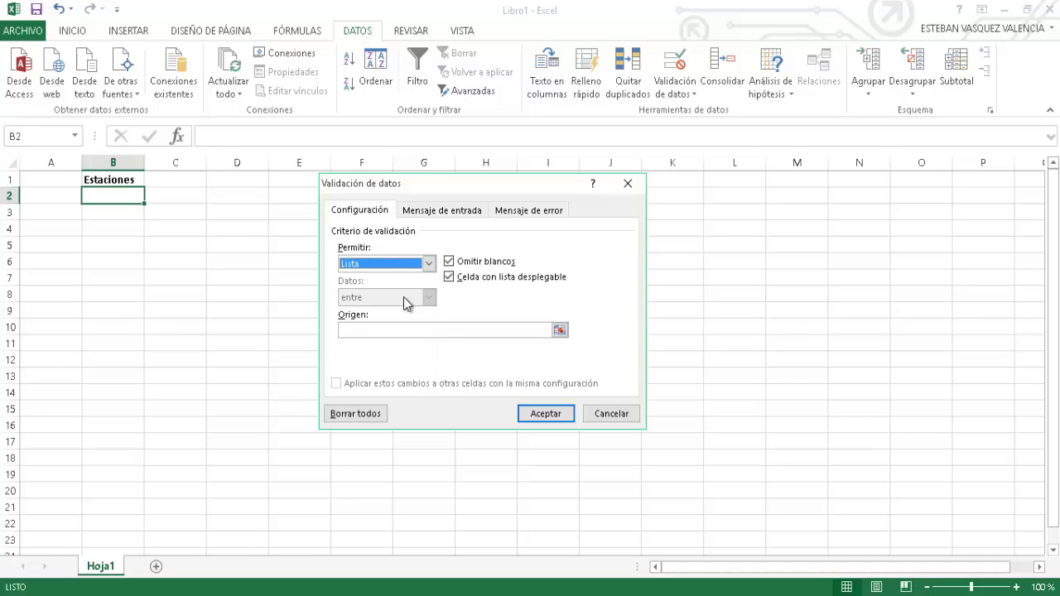
left_click(560, 331)
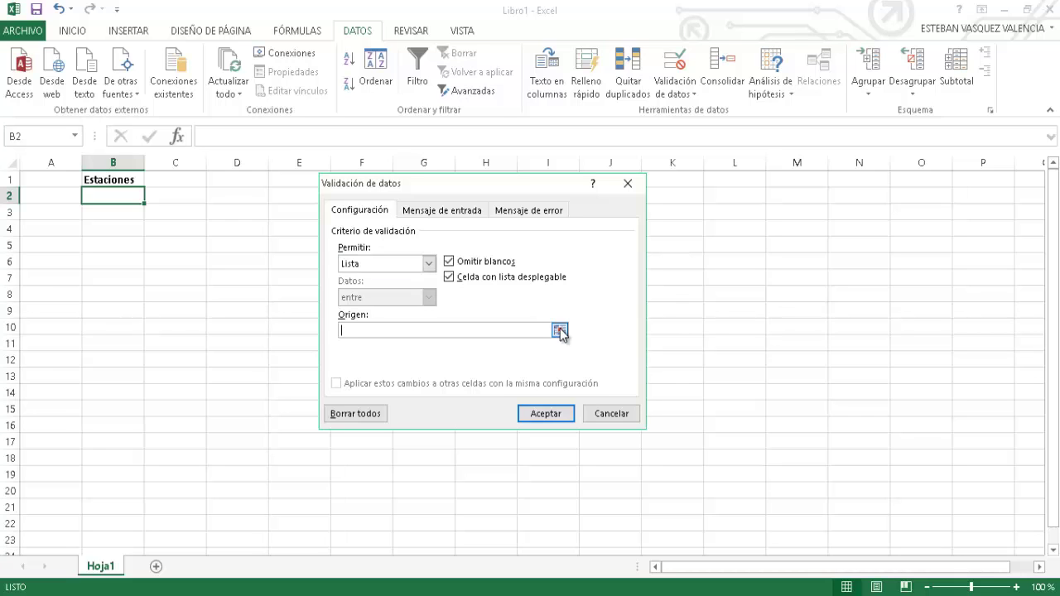
left_click_drag(362, 230, 353, 280)
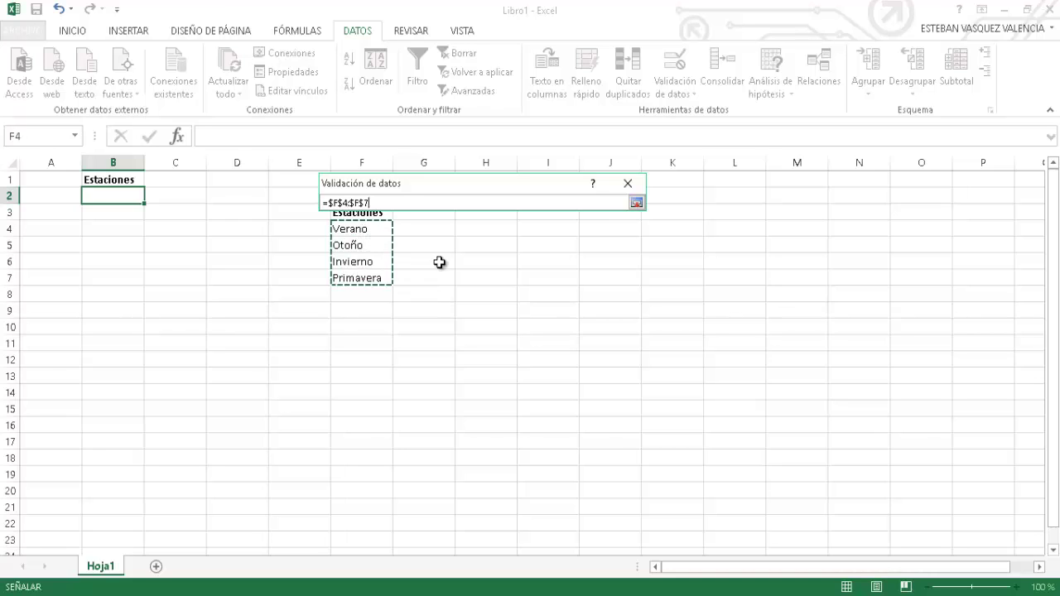
left_click(636, 203)
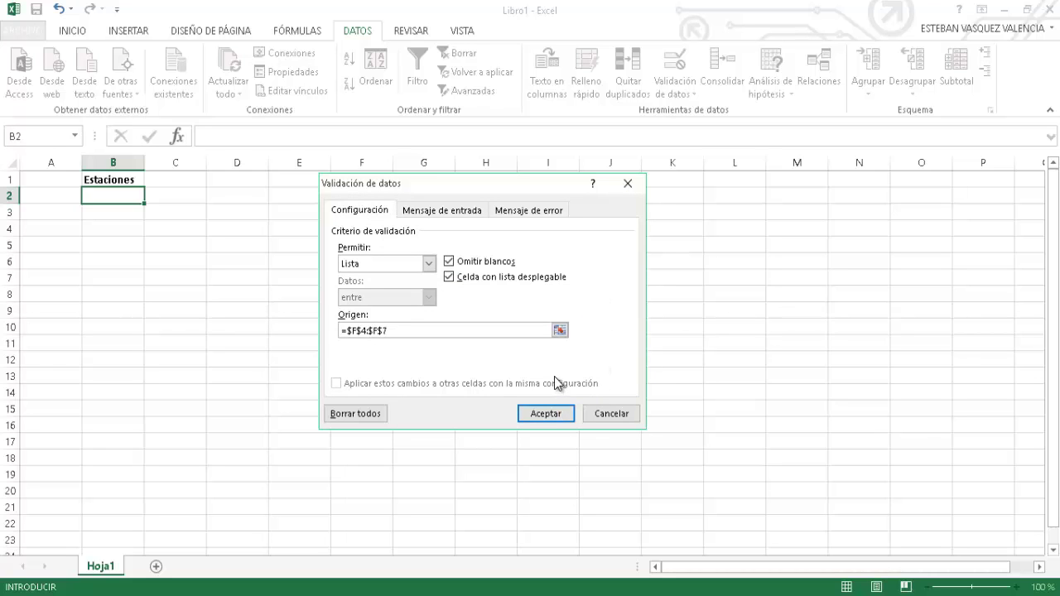
left_click(542, 415)
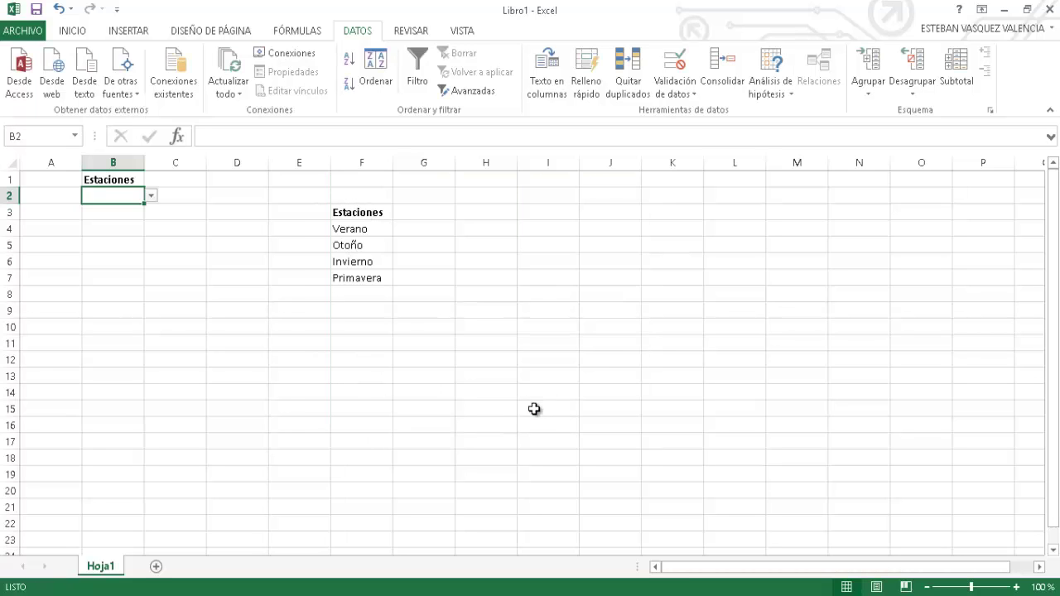
Step: Pick Verano from B2's season dropdown, then clear everything from A1:I10
left_click(150, 195)
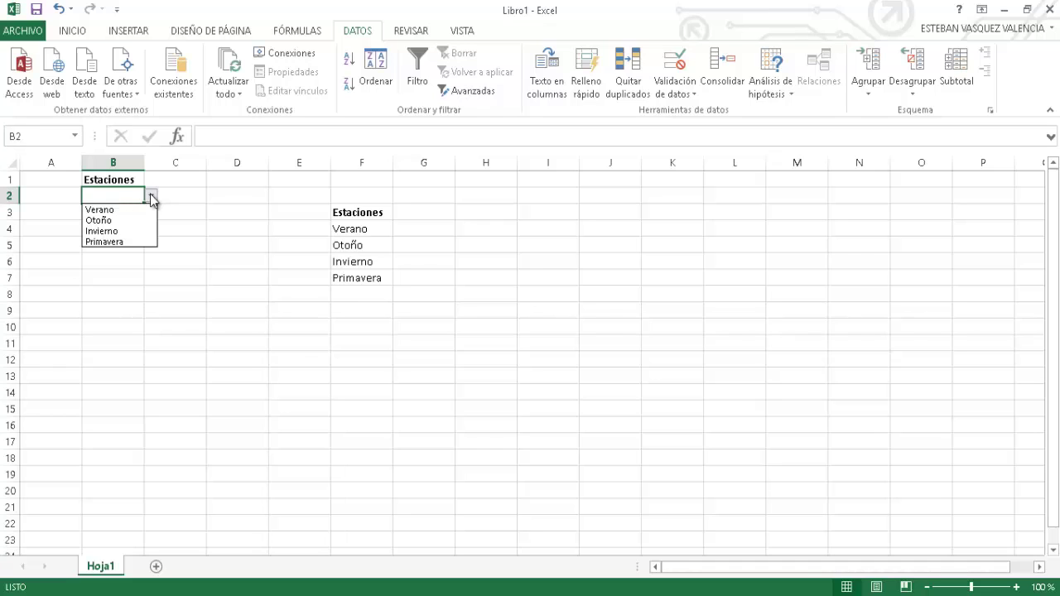
left_click(124, 209)
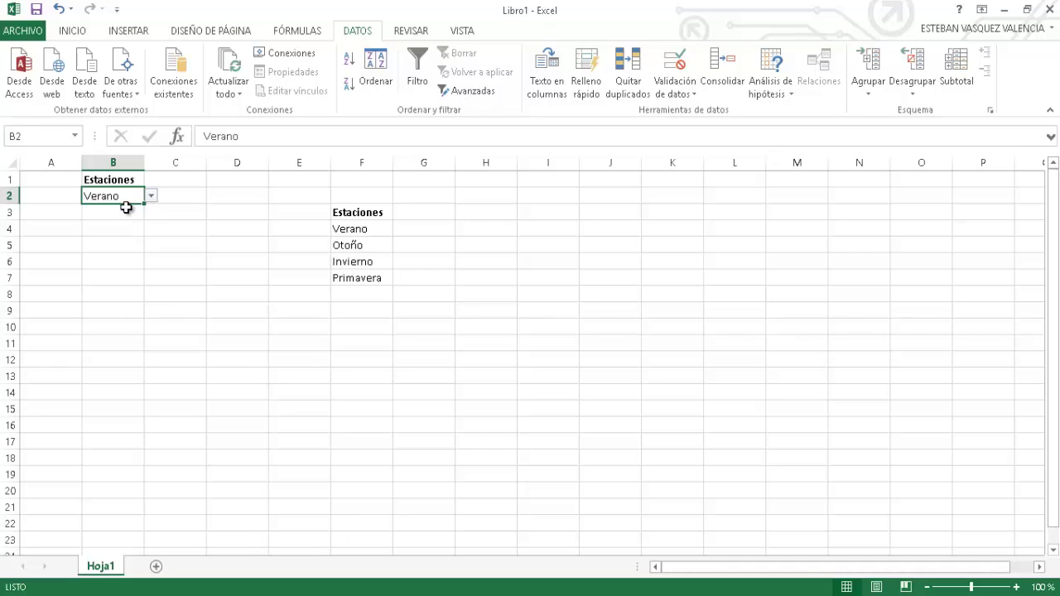
left_click_drag(513, 329, 33, 178)
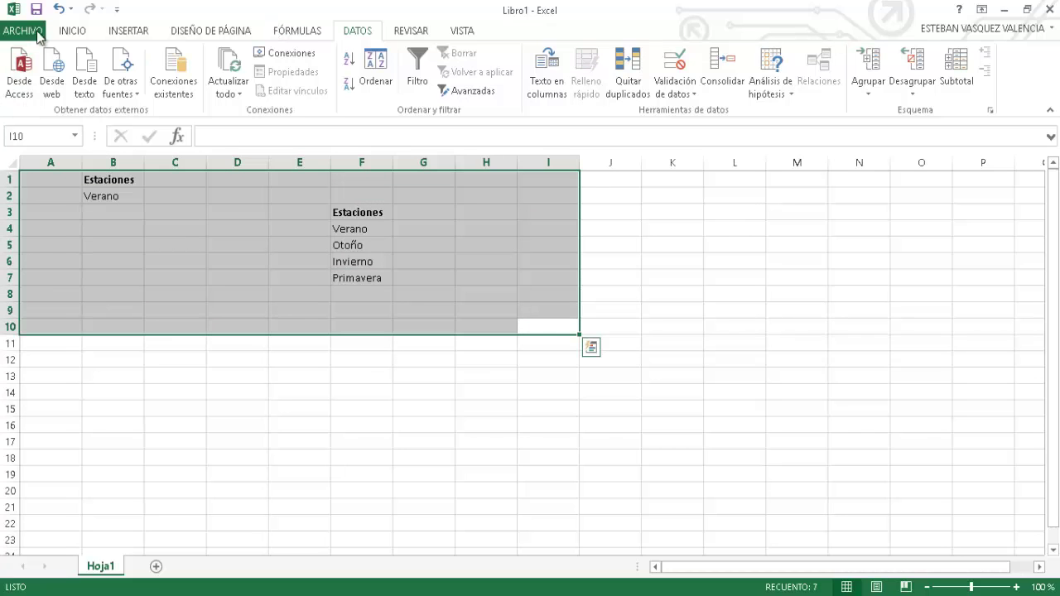
left_click(66, 31)
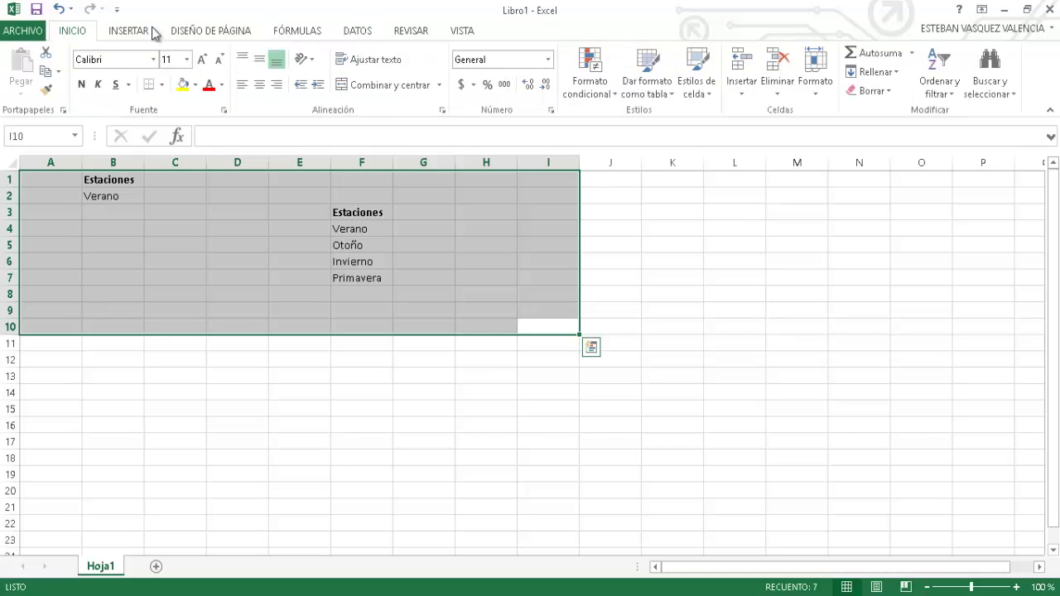
left_click(886, 91)
left_click(890, 112)
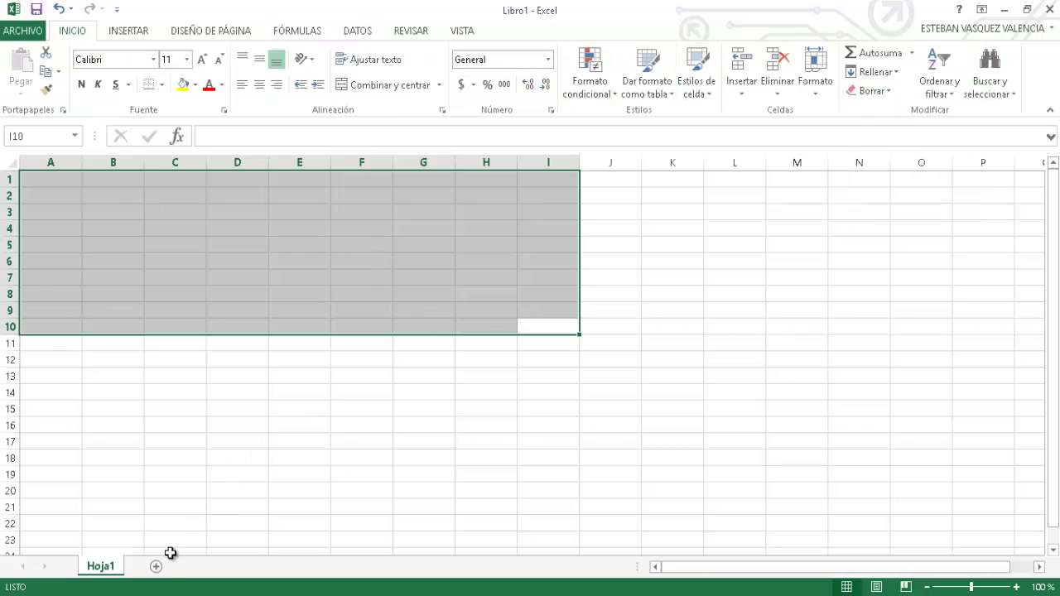
left_click(149, 455)
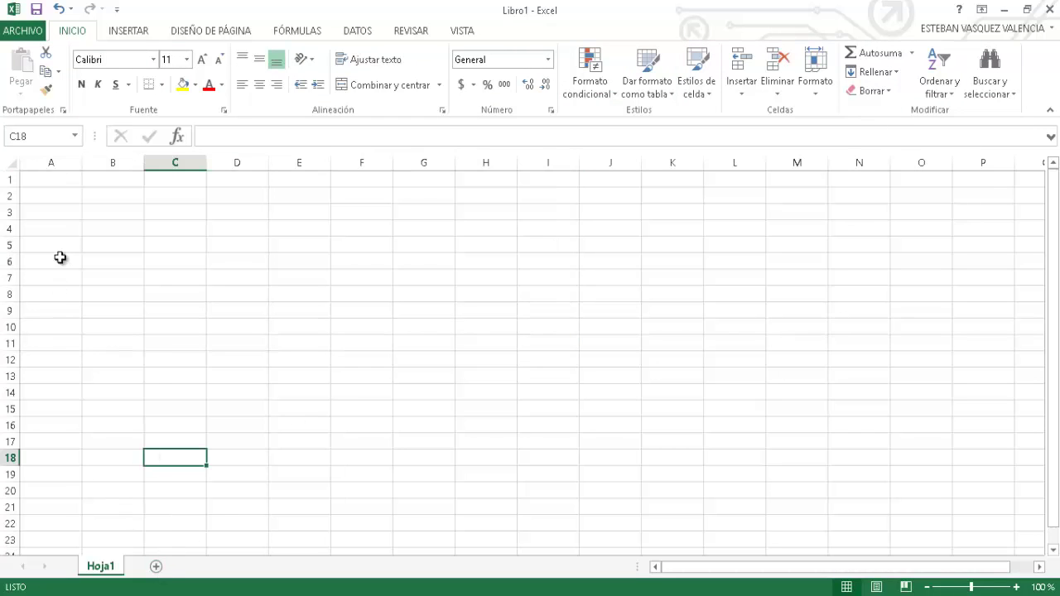
Step: Type the headers NOMBRE, APELLIDO, ESTADO CIVIL and SEXO in A1:D1
left_click(53, 181)
type("NOMBRE")
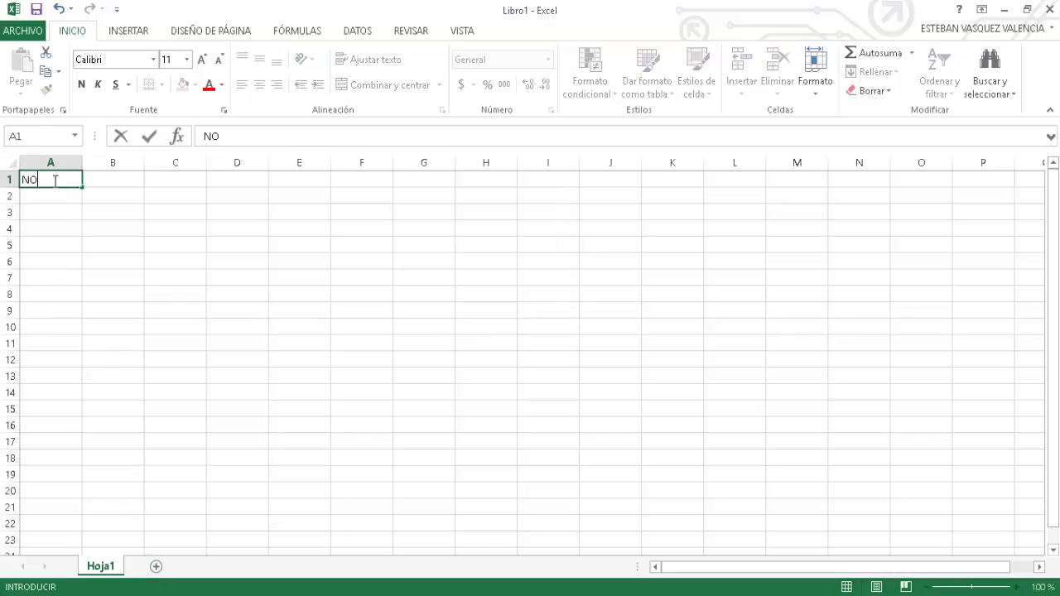
key("Tab")
type("APELLIDO")
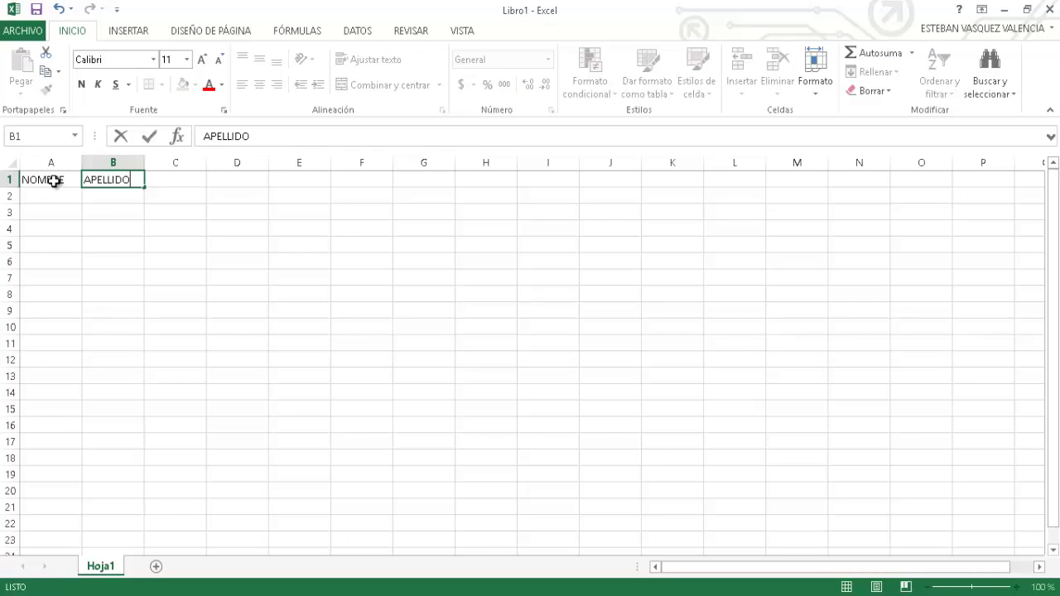
key("Tab")
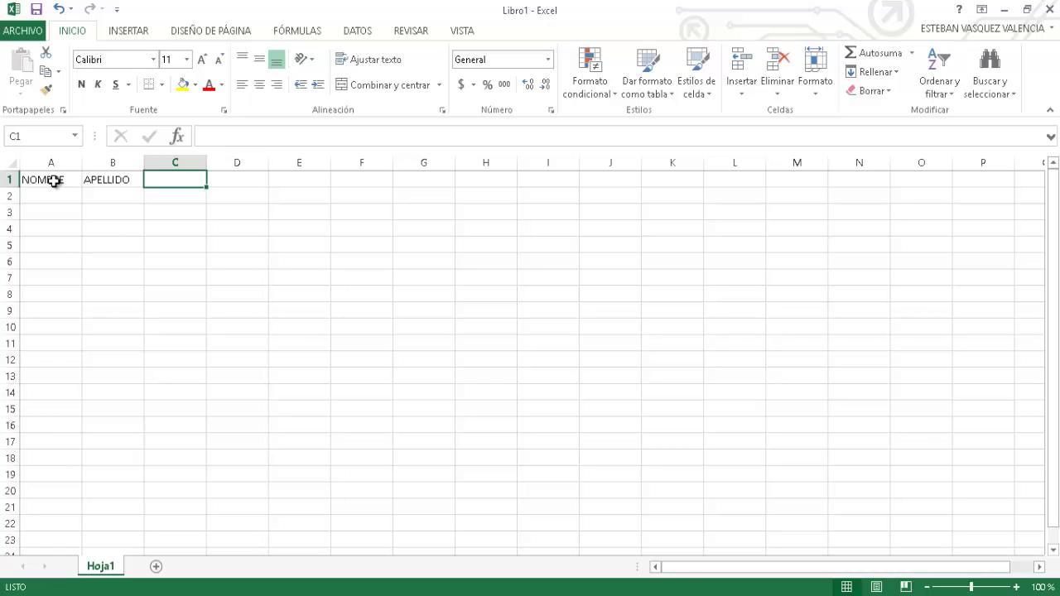
type("ESTADO CIVIL")
key("Tab")
type("SEXO")
key("Return")
Step: Enter a sample first name in A2 and surname in B2
key("Tab")
type("jUAN")
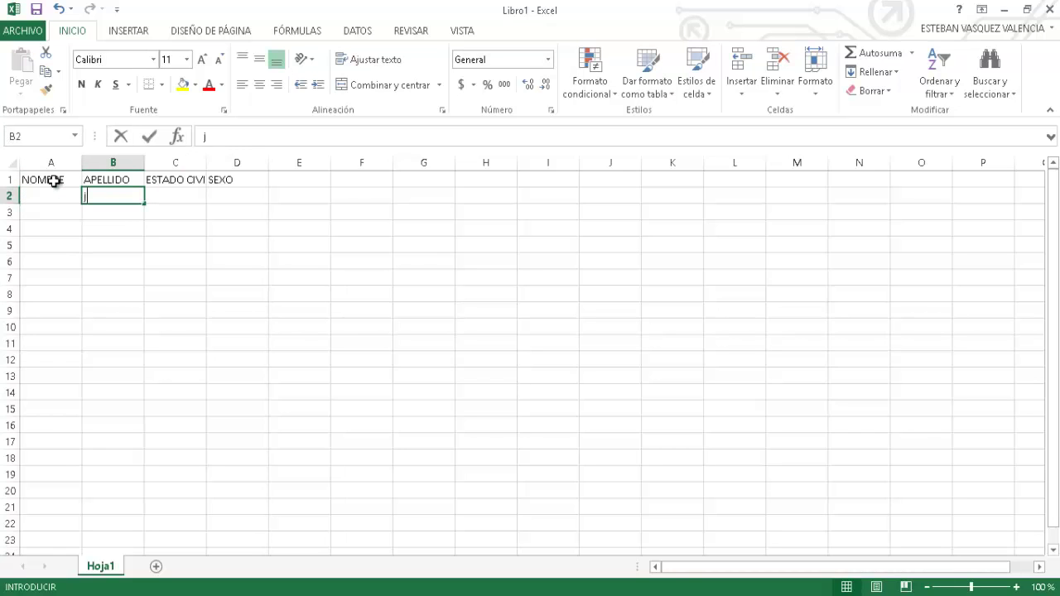
key("BackSpace")
key("Left")
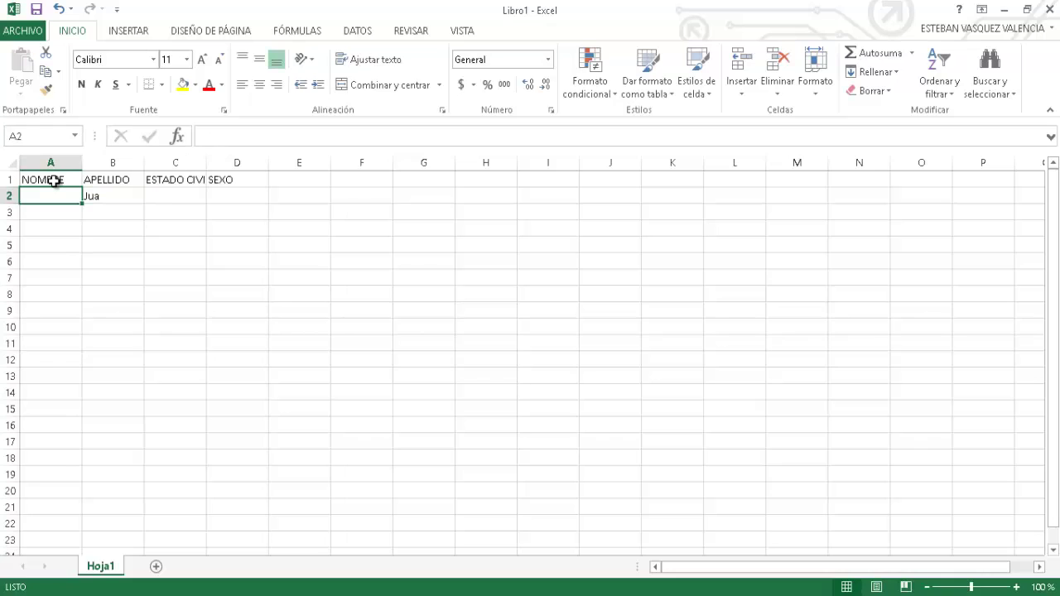
type("Juan")
key("Tab")
type("R")
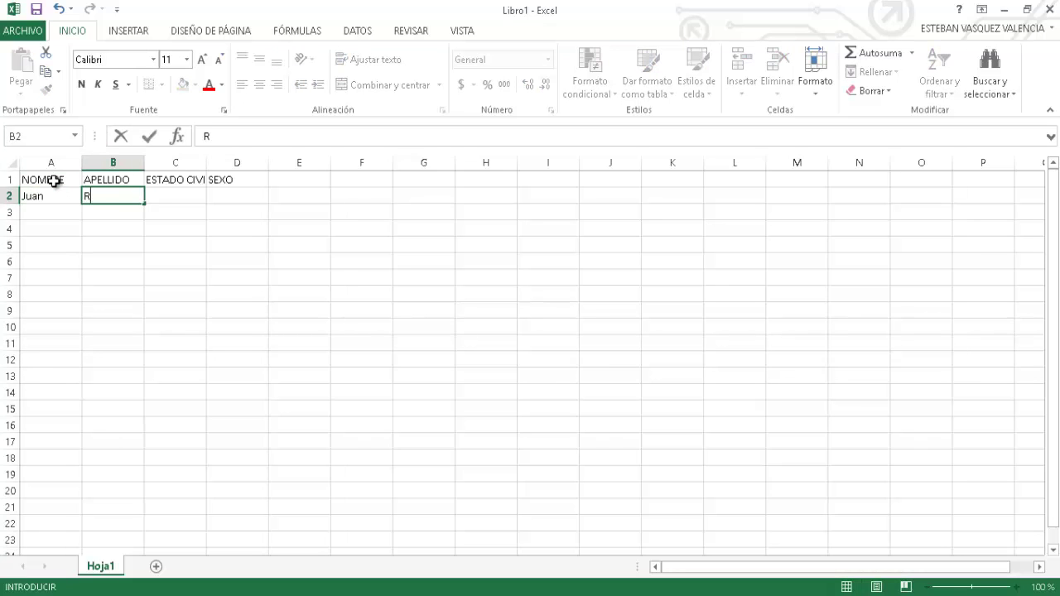
type("uiz")
key("Tab")
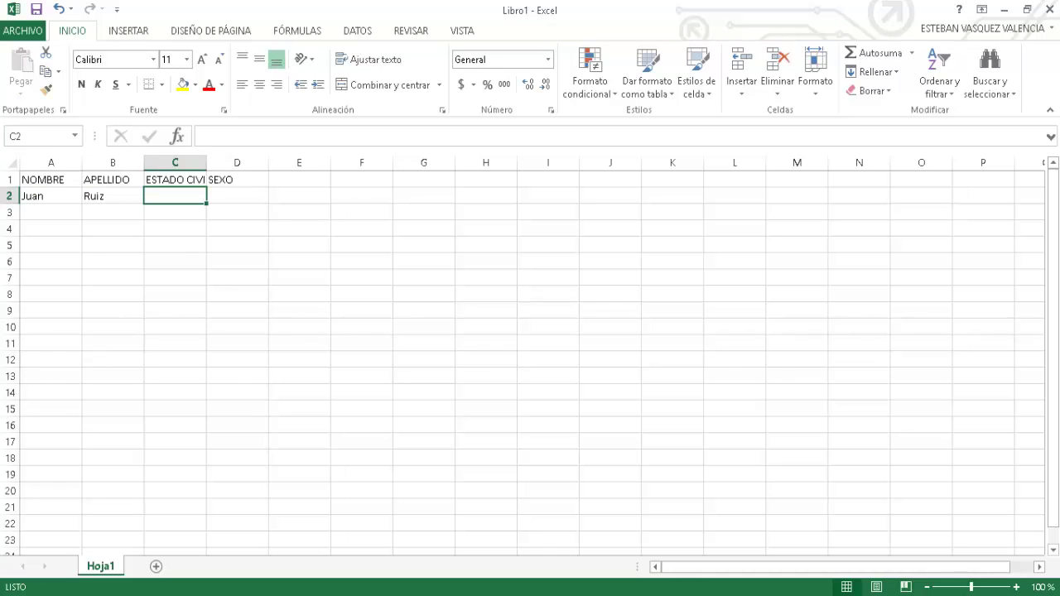
type("sol")
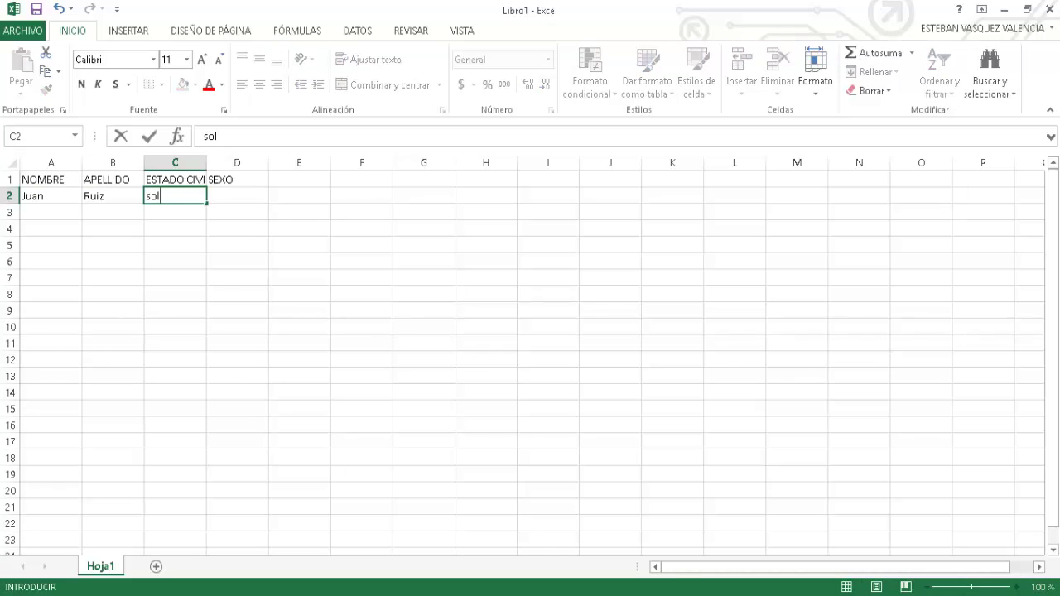
key("BackSpace")
key("BackSpace")
key("BackSpace")
Step: Autofit column C to fit the ESTADO CIVIL heading
left_click(211, 163)
double_click(206, 163)
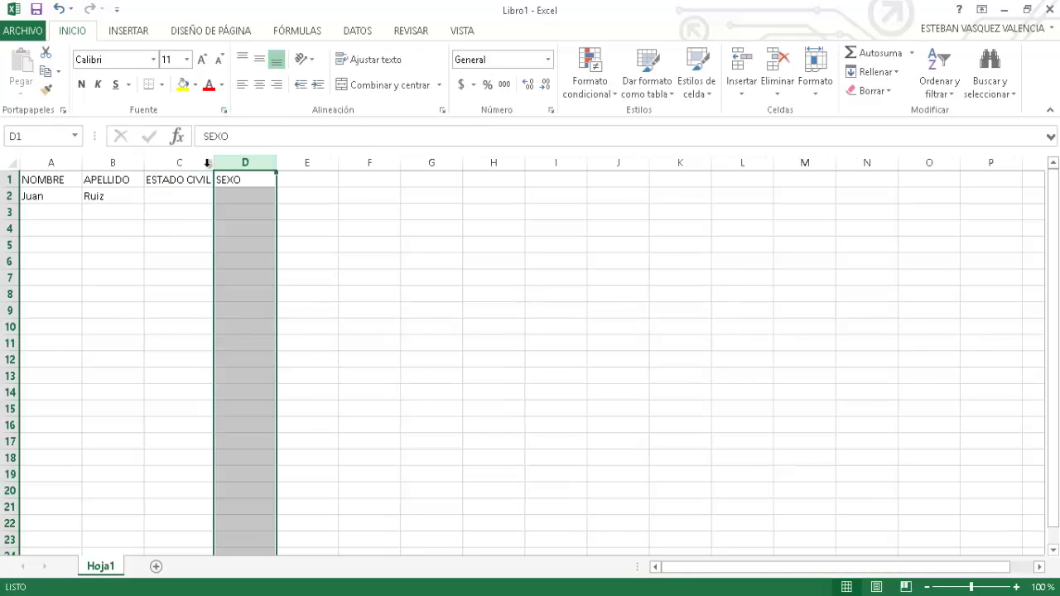
left_click(193, 197)
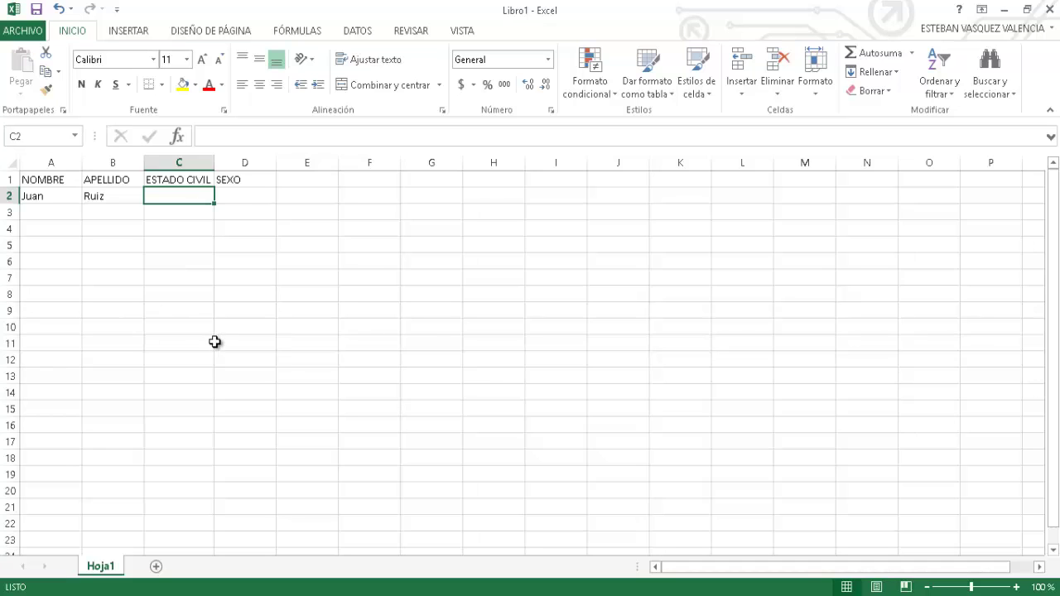
left_click(275, 327)
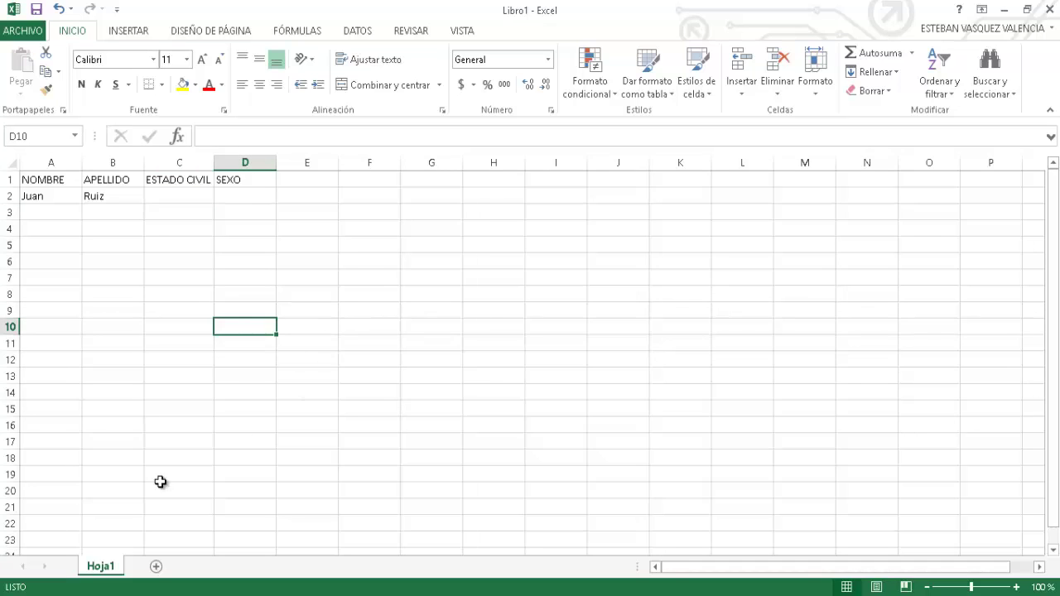
Step: On a new Hoja2, list Estado civil in A1 with Soltero, Casado, Union Libre below
left_click(156, 567)
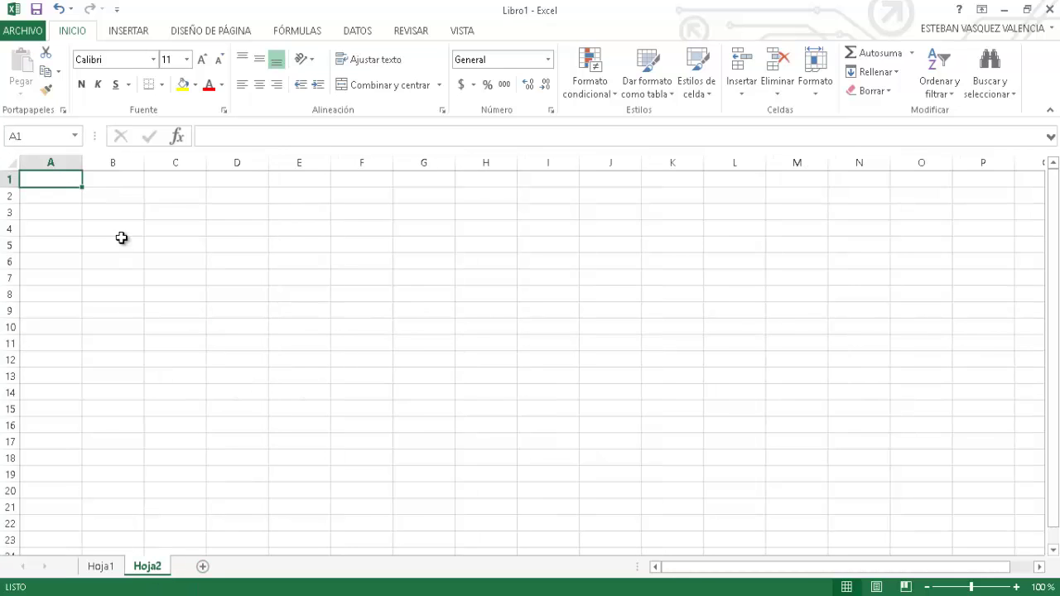
type("Est")
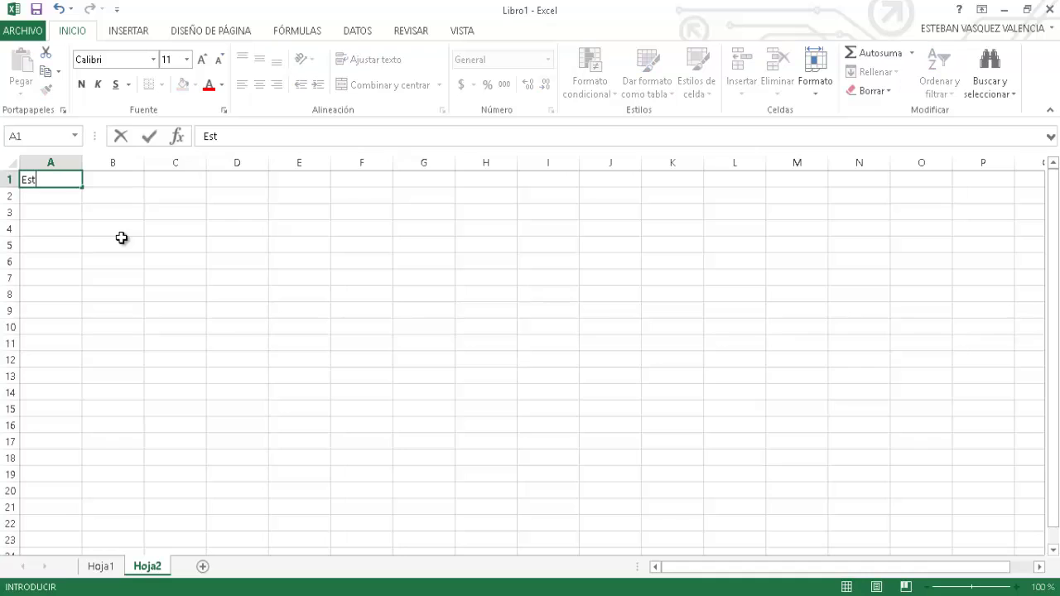
type("ado ci")
type("vil")
key("Return")
type("SOlt")
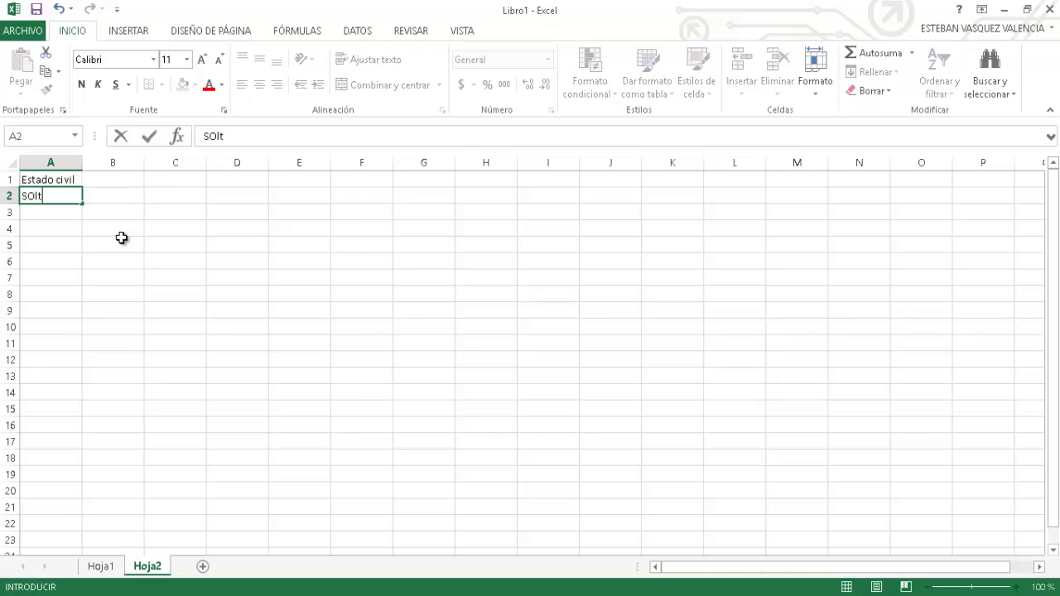
key("BackSpace")
type("oltero")
key("Return")
type("Casado")
key("Return")
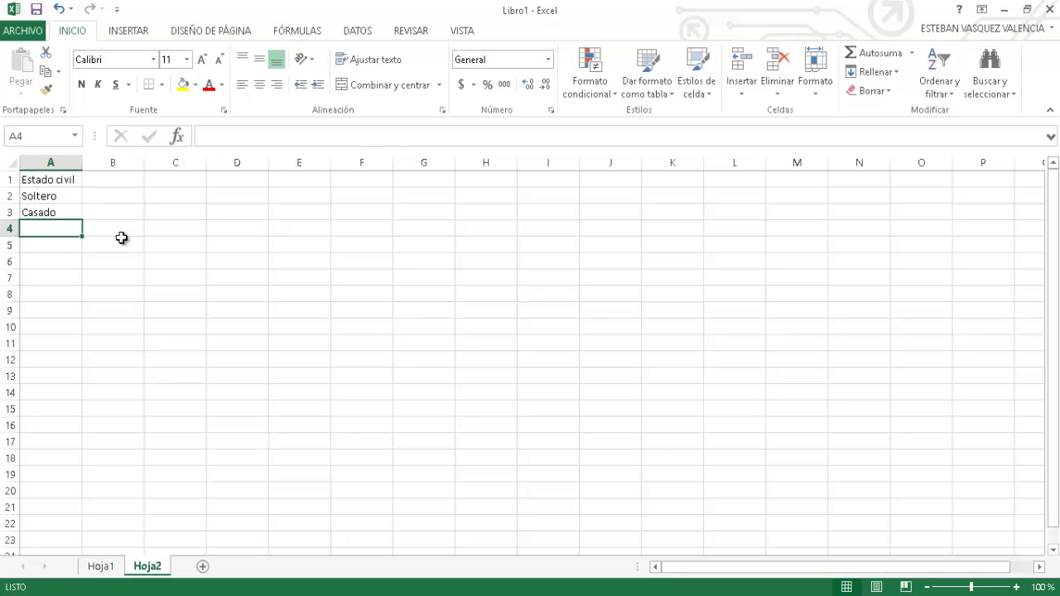
type("Uni")
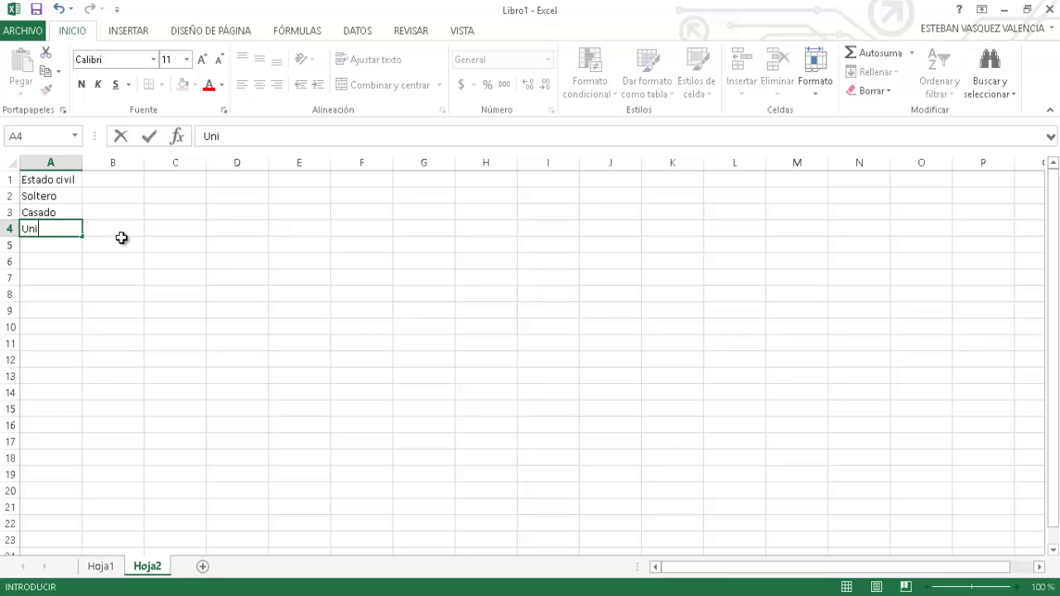
type("on Libre")
key("Return")
Step: Bold the Estado civil header and add a bold Sexo header in C1
key("ctrl+Up")
key("Right")
key("Right")
key("Home")
key("ctrl+n")
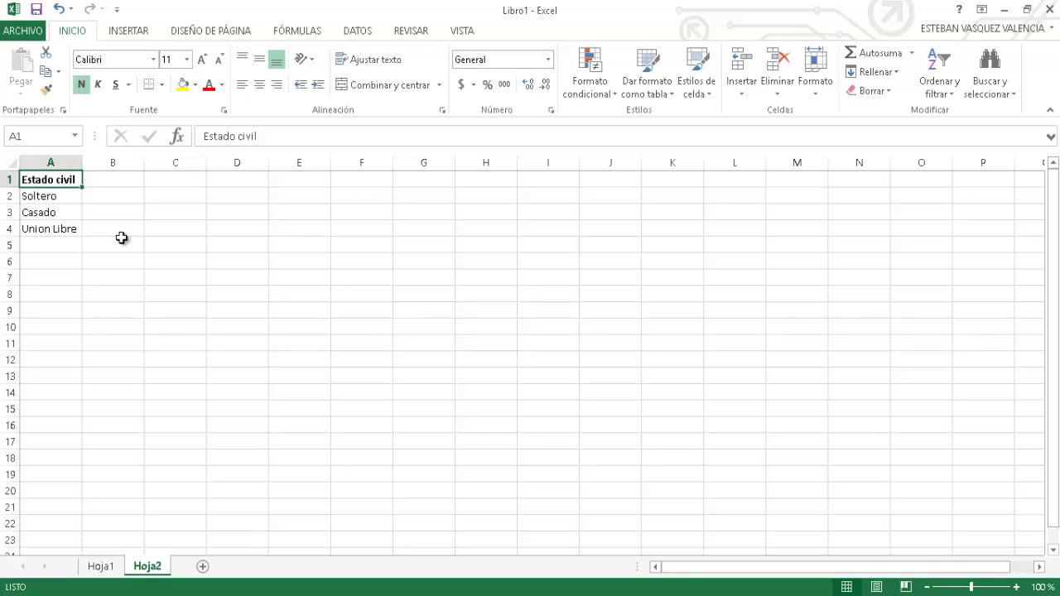
key("Right")
key("Right")
type("Sexo")
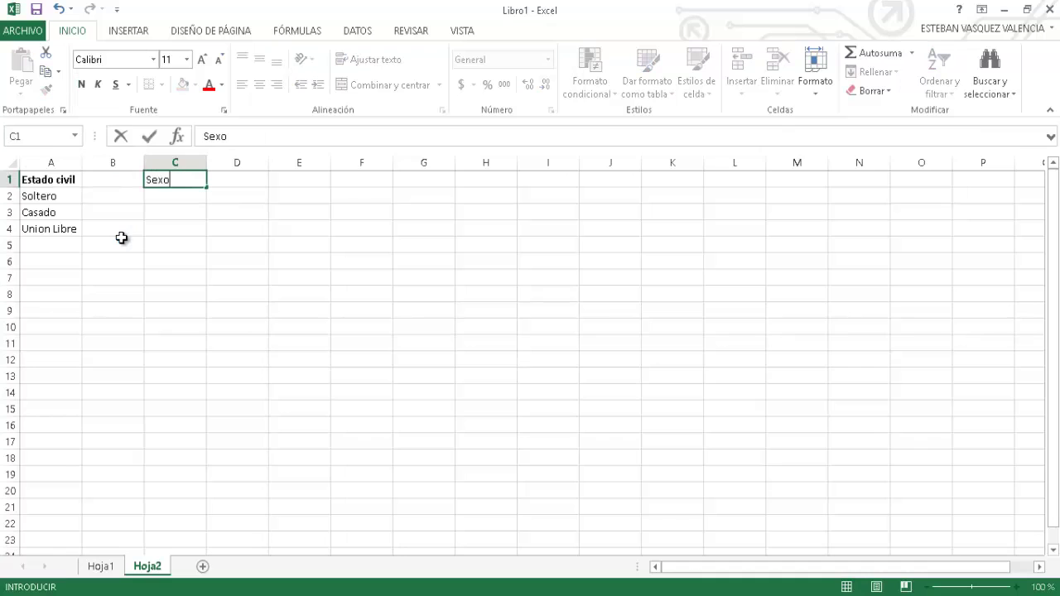
key("shift+Left")
key("shift+Left")
key("Right")
key("Left")
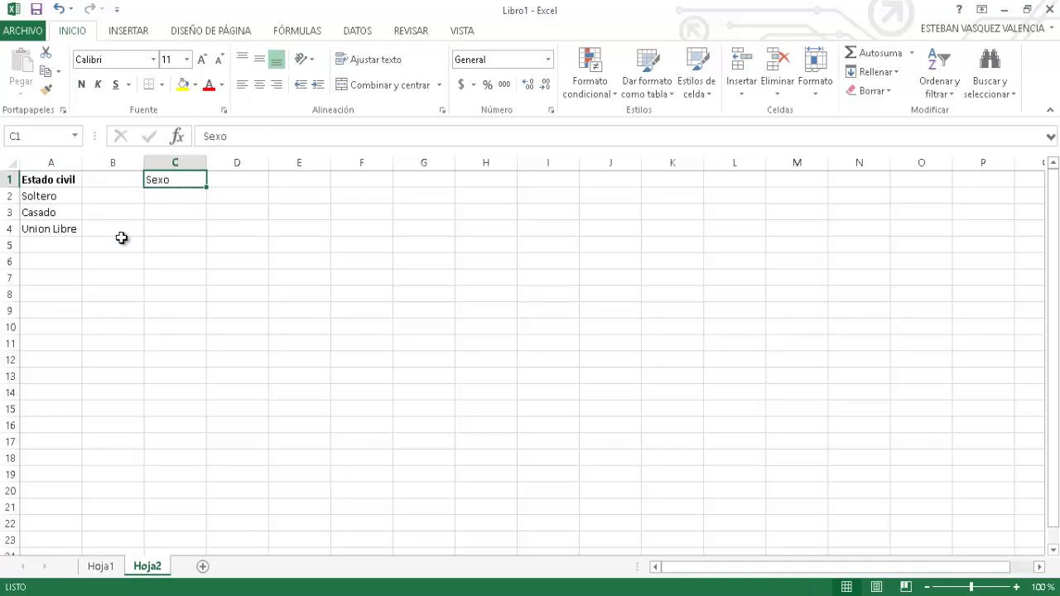
key("ctrl+n")
Step: Enter Femenino in C2 and Masculino in C3 under Sexo
key("Down")
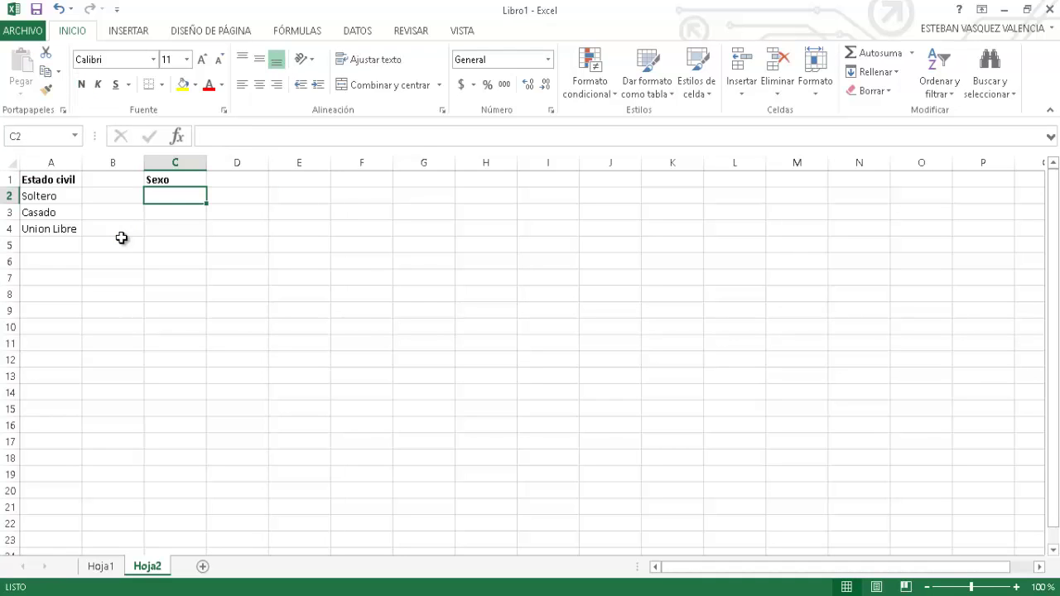
type("Masc")
key("BackSpace")
key("BackSpace")
key("BackSpace")
key("BackSpace")
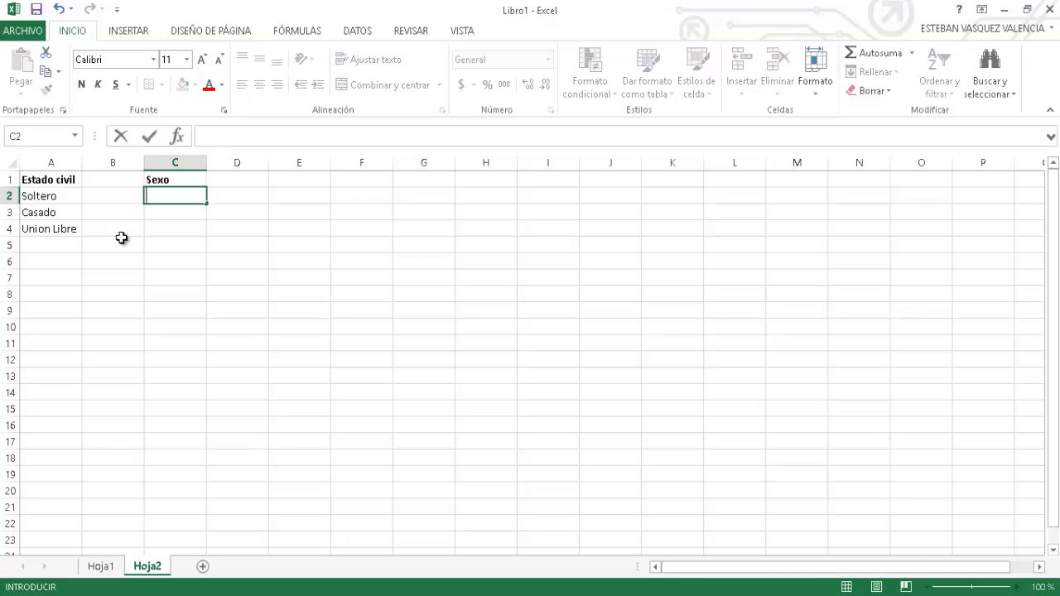
type("Femem")
key("BackSpace")
type("nino")
key("Return")
type("MAs")
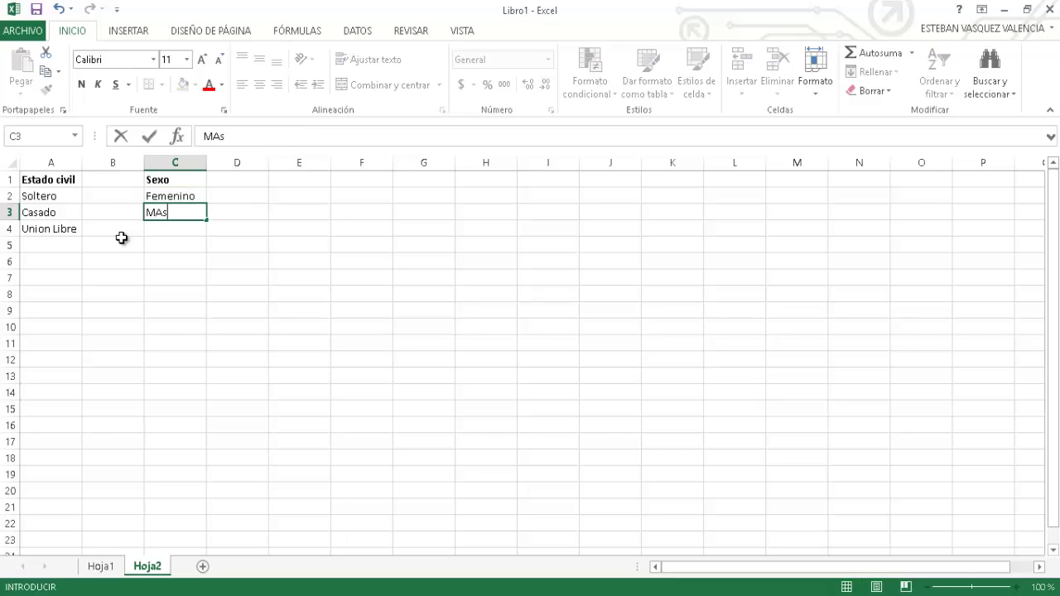
key("BackSpace")
key("BackSpace")
type("ascu")
type("linp")
key("BackSpace")
type("o")
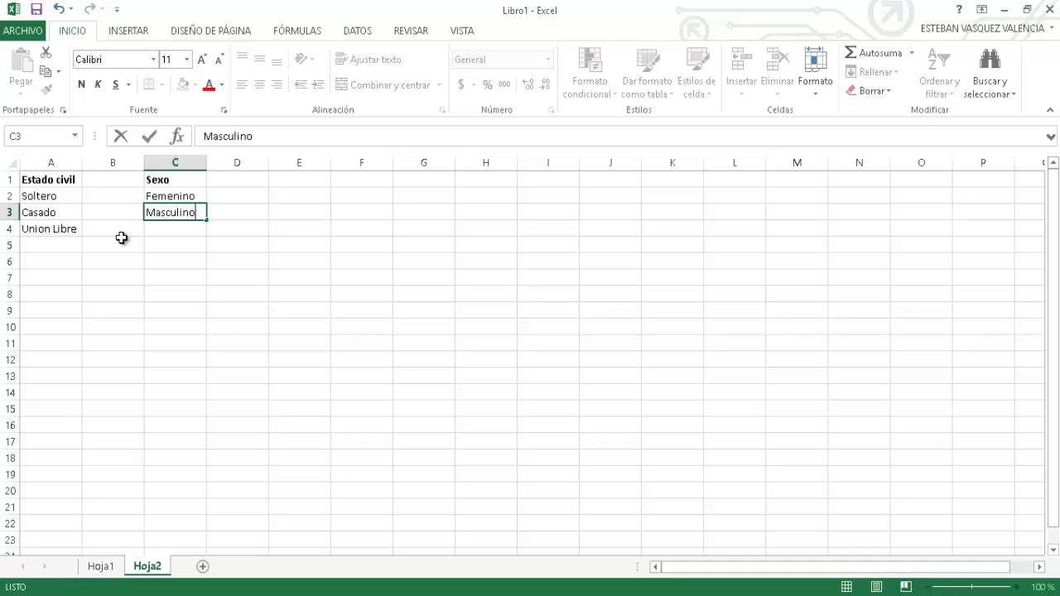
key("Return")
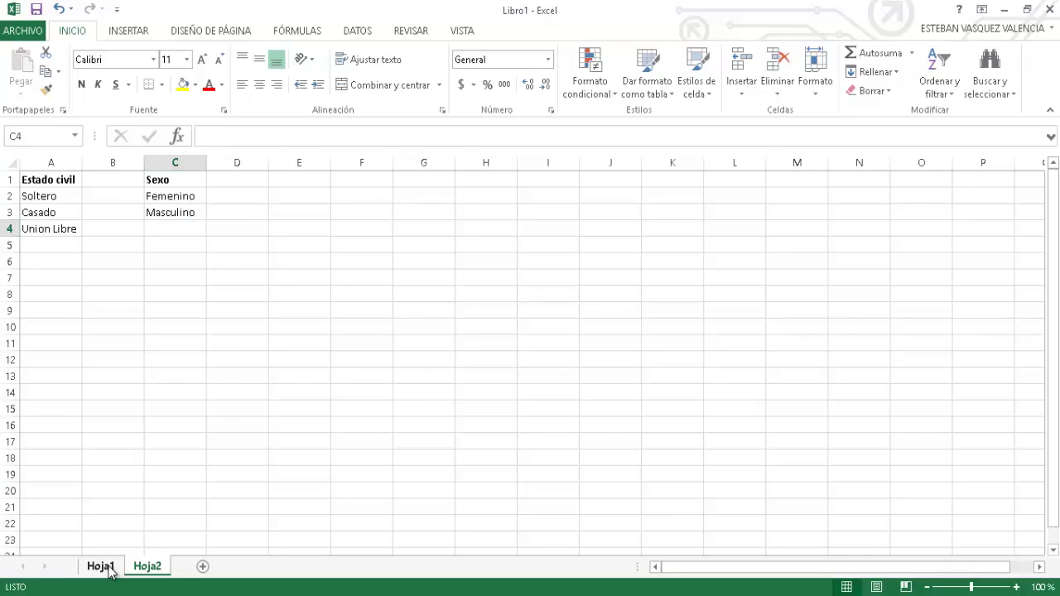
Step: On Hoja1, select column C and set its data validation to allow a List
left_click(109, 568)
left_click(183, 196)
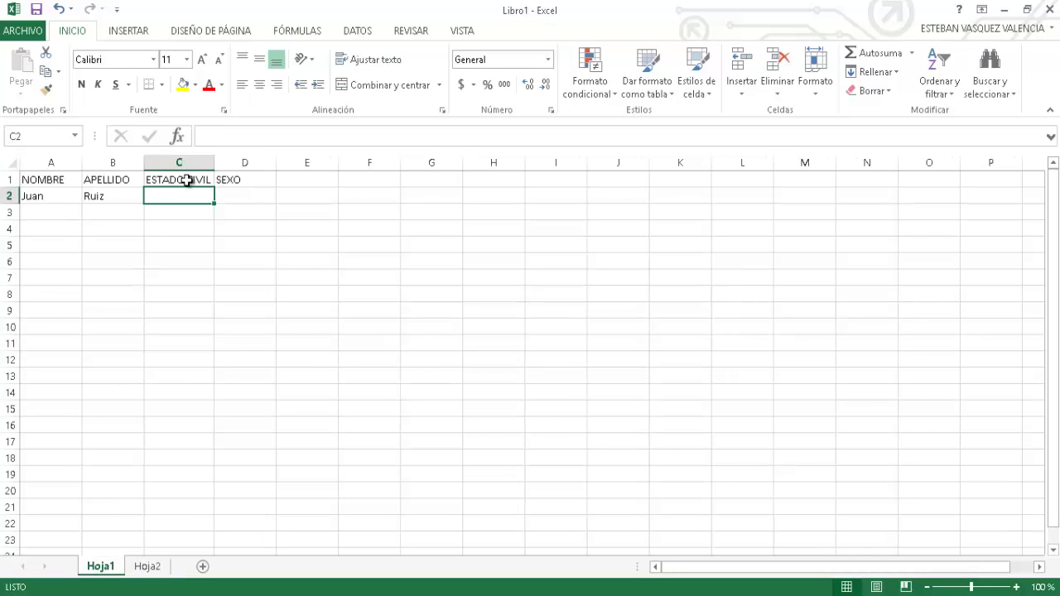
left_click(197, 162)
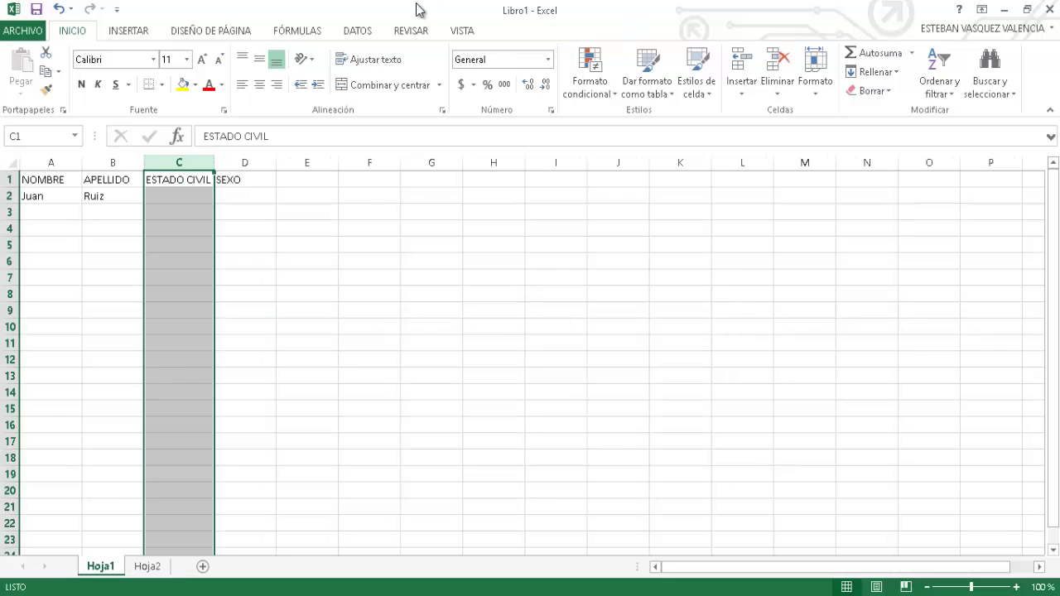
left_click(359, 33)
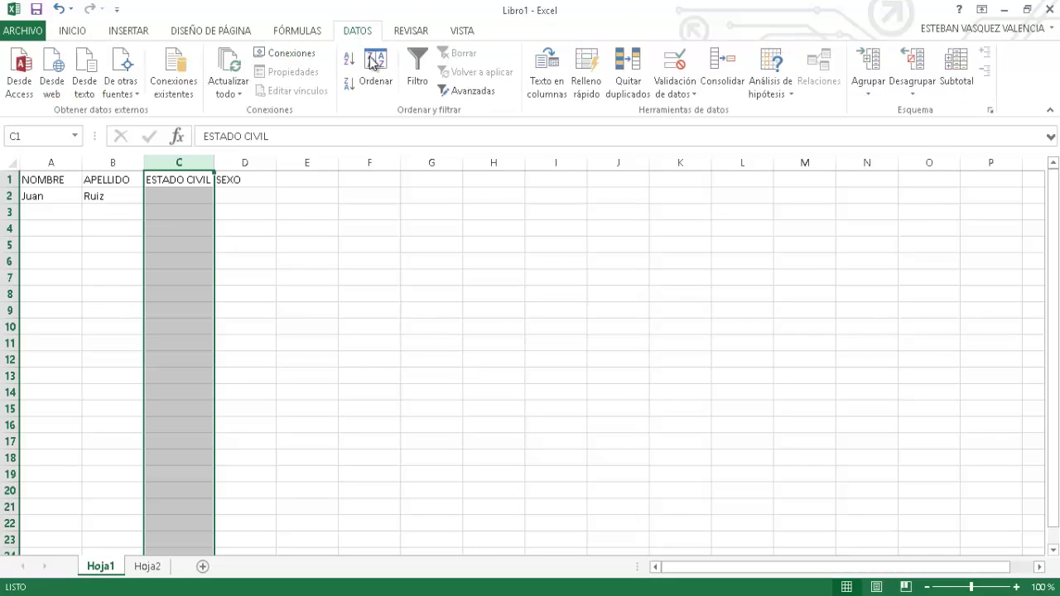
left_click(674, 66)
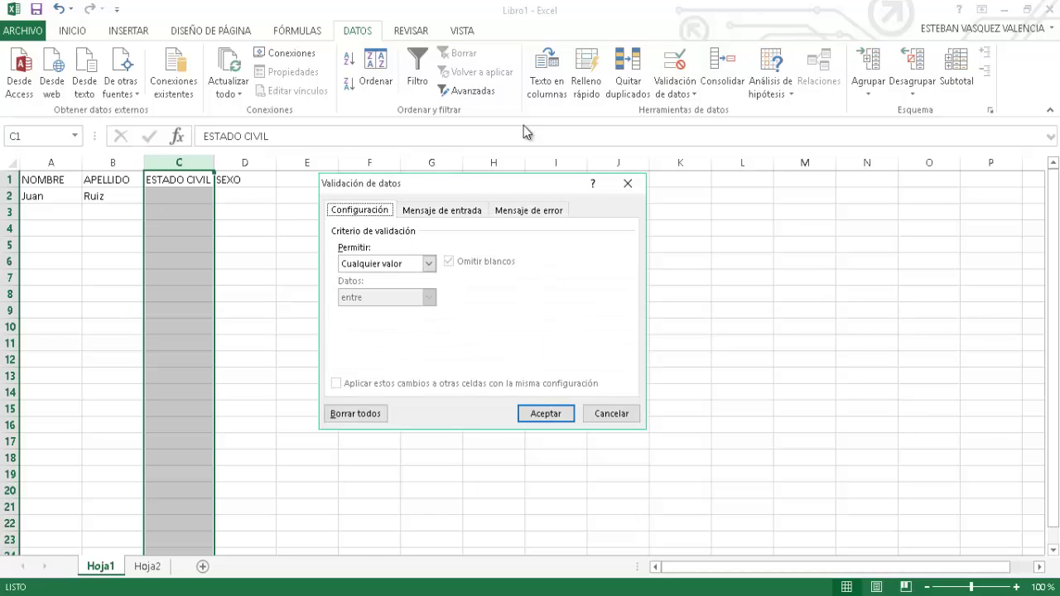
left_click(424, 264)
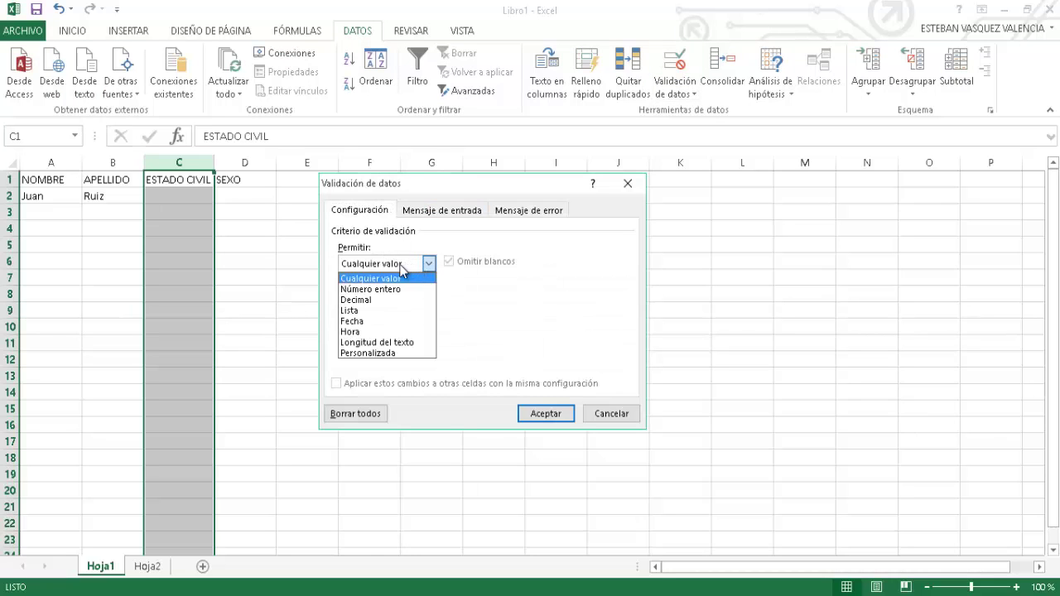
left_click(349, 310)
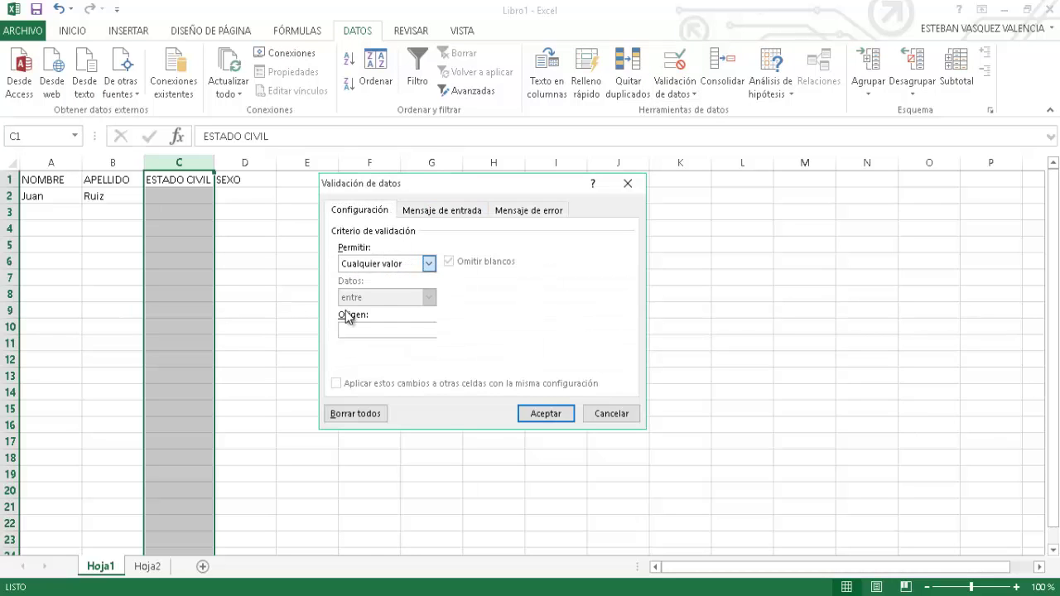
left_click(563, 416)
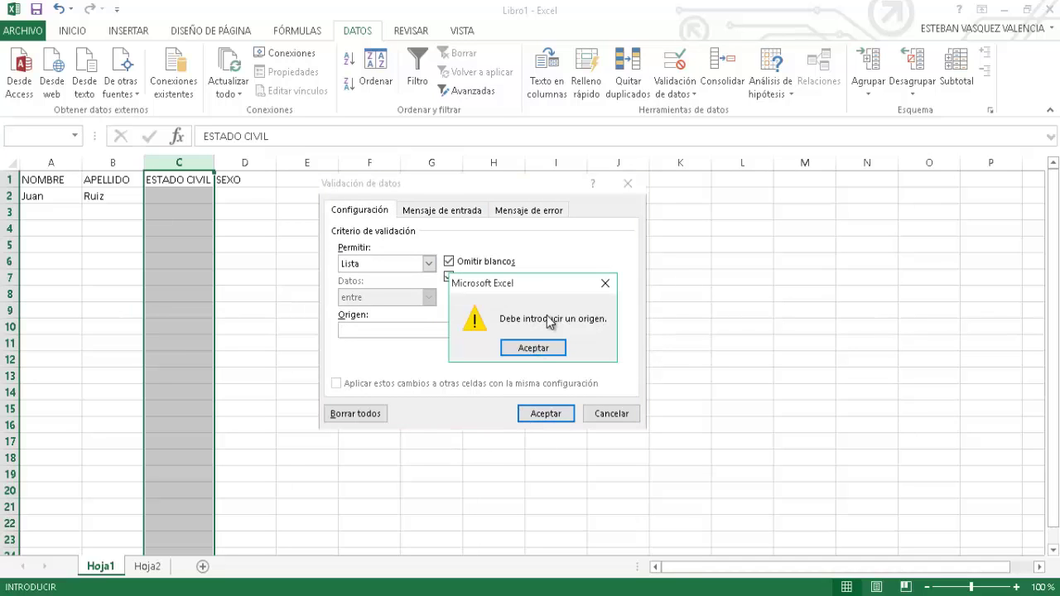
left_click(534, 348)
Step: Set the list source to Hoja2 A2:A4 and confirm the validation
left_click(560, 330)
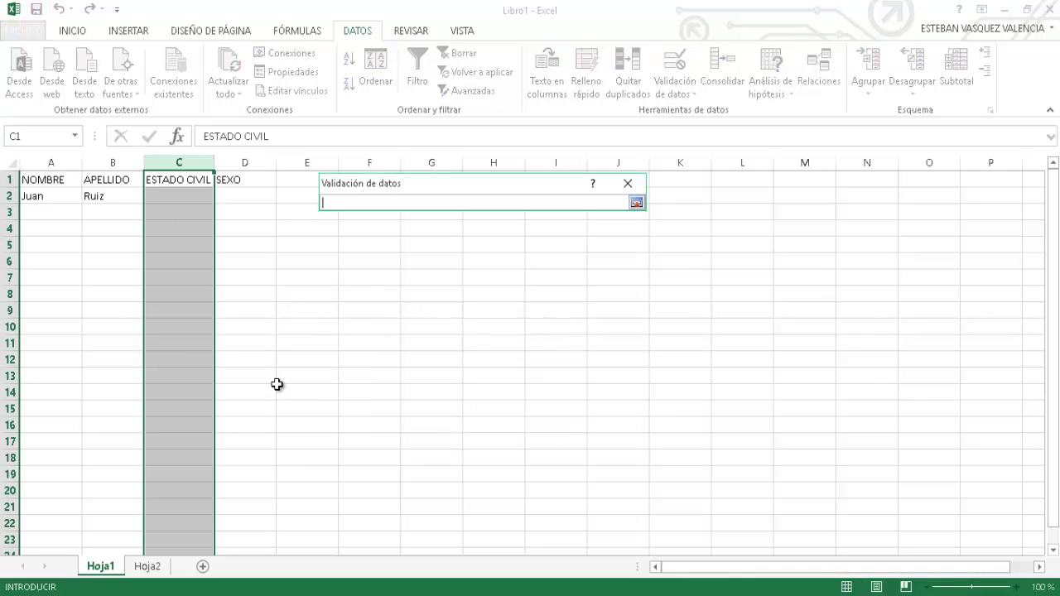
left_click(144, 566)
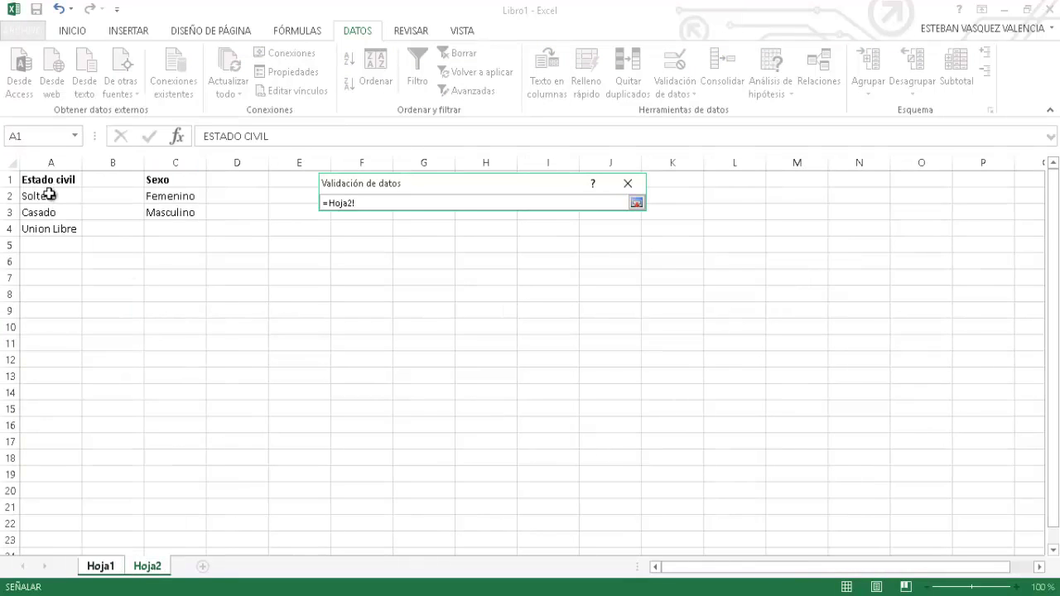
left_click_drag(45, 195, 45, 227)
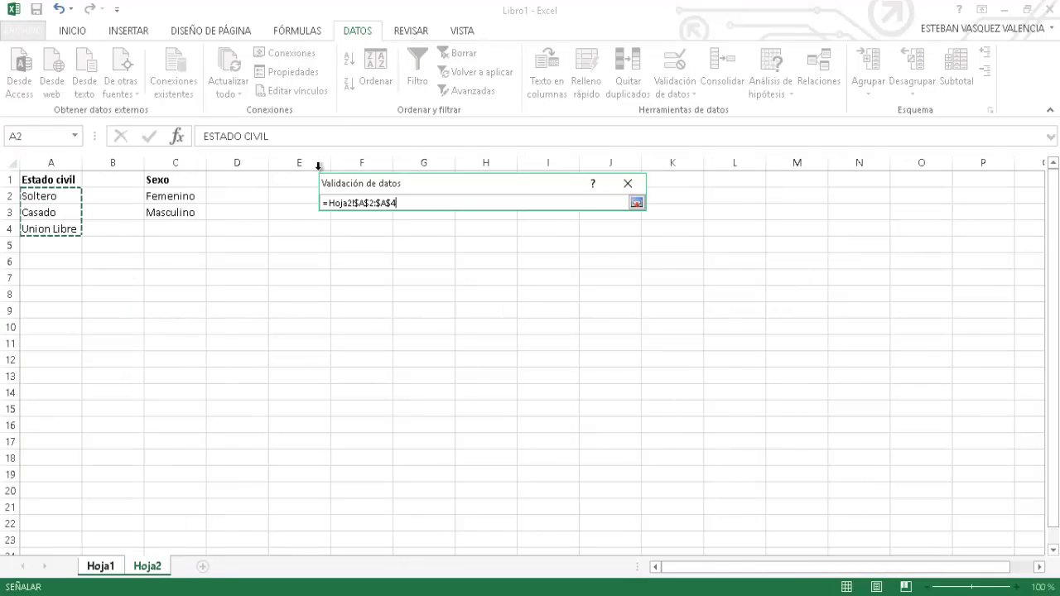
left_click(638, 203)
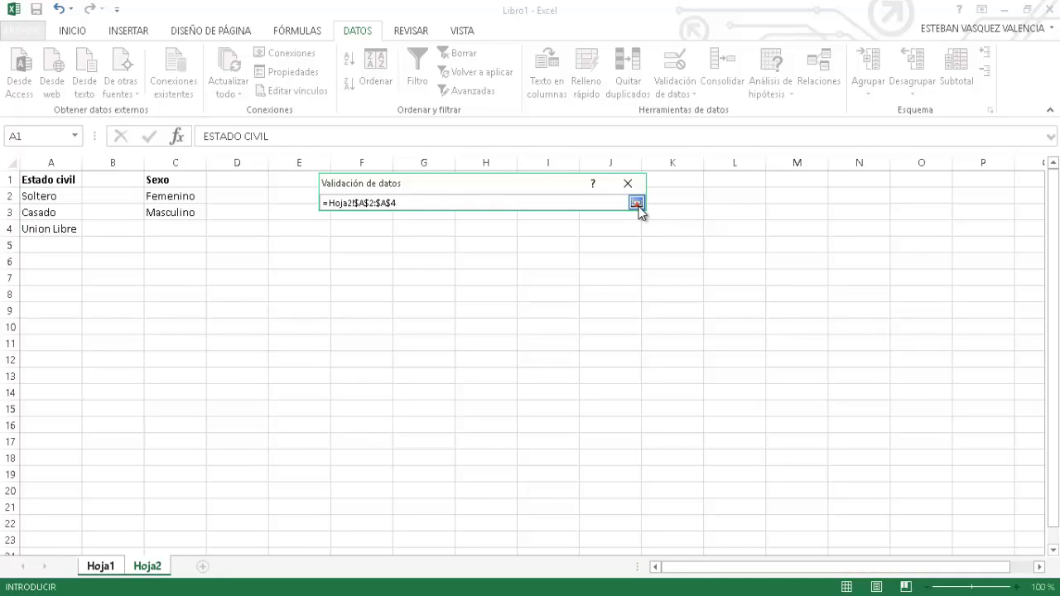
left_click(545, 412)
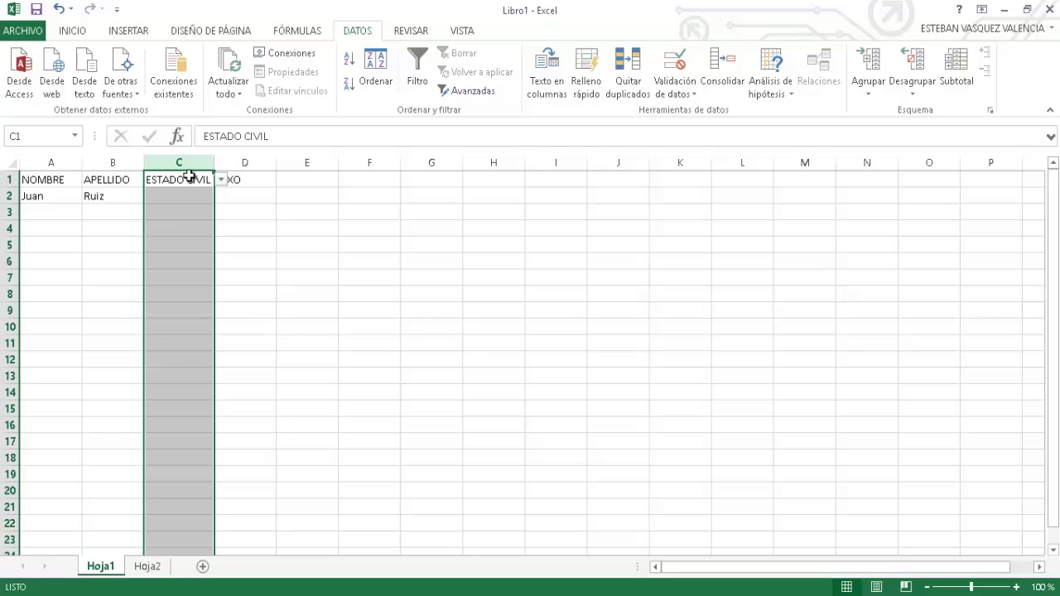
Step: Give column D a List validation sourced from =Hoja2!$C$2:$C$3
left_click(260, 166)
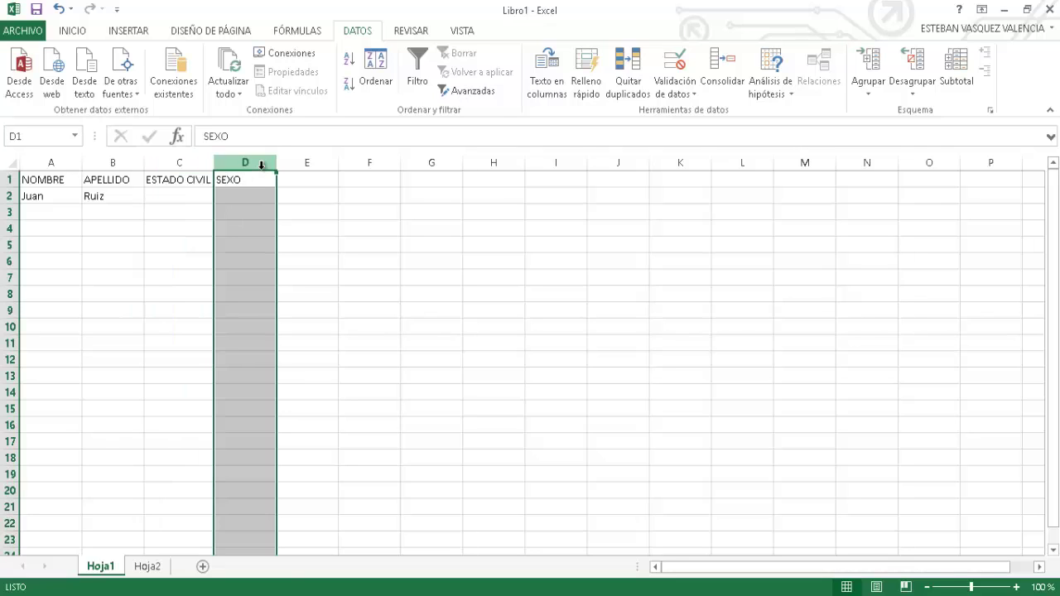
left_click(681, 65)
left_click(398, 261)
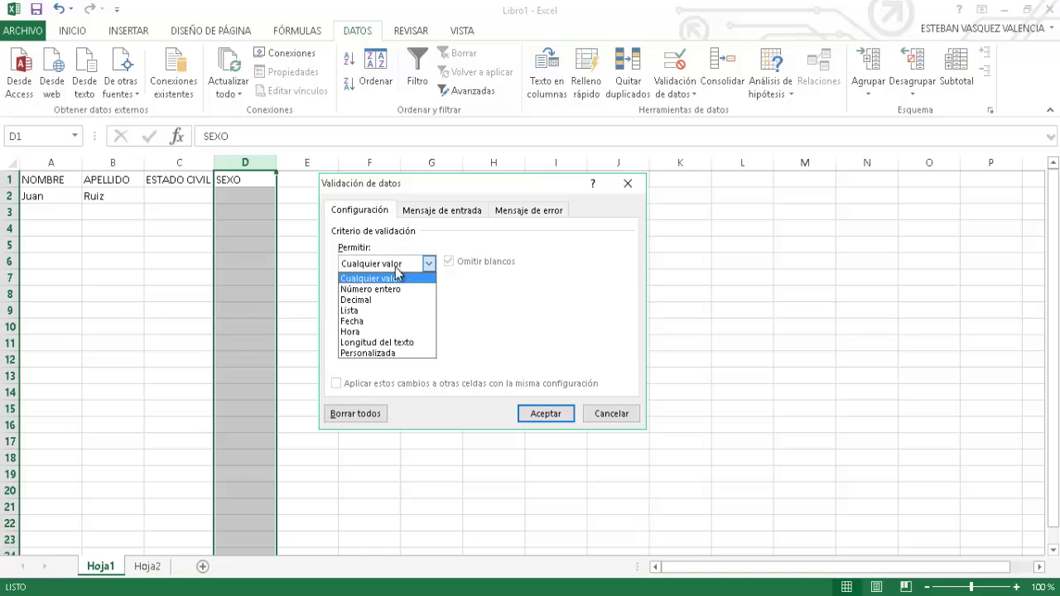
left_click(377, 311)
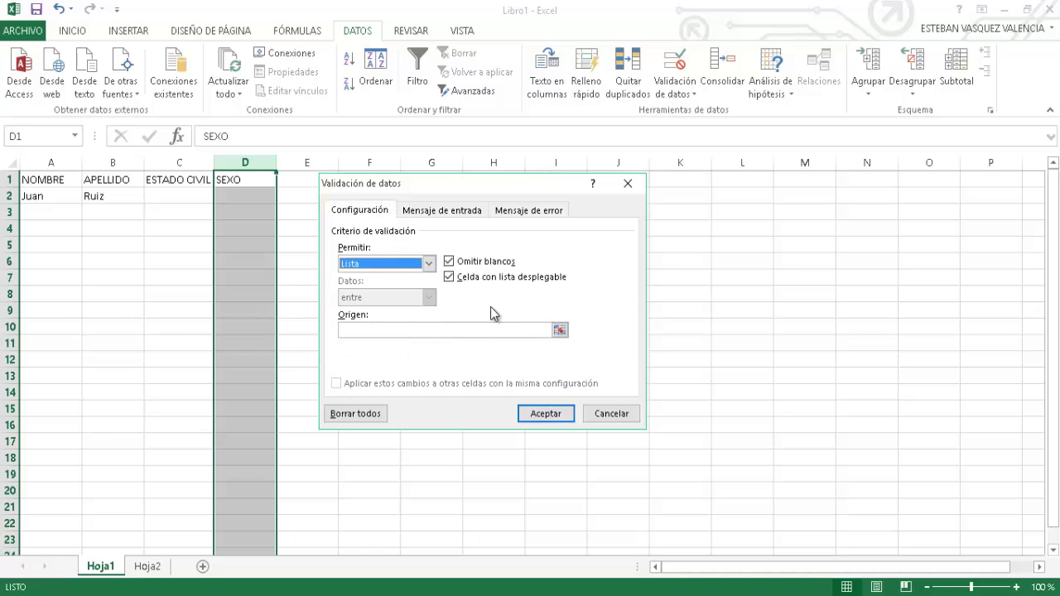
left_click(559, 329)
left_click(147, 566)
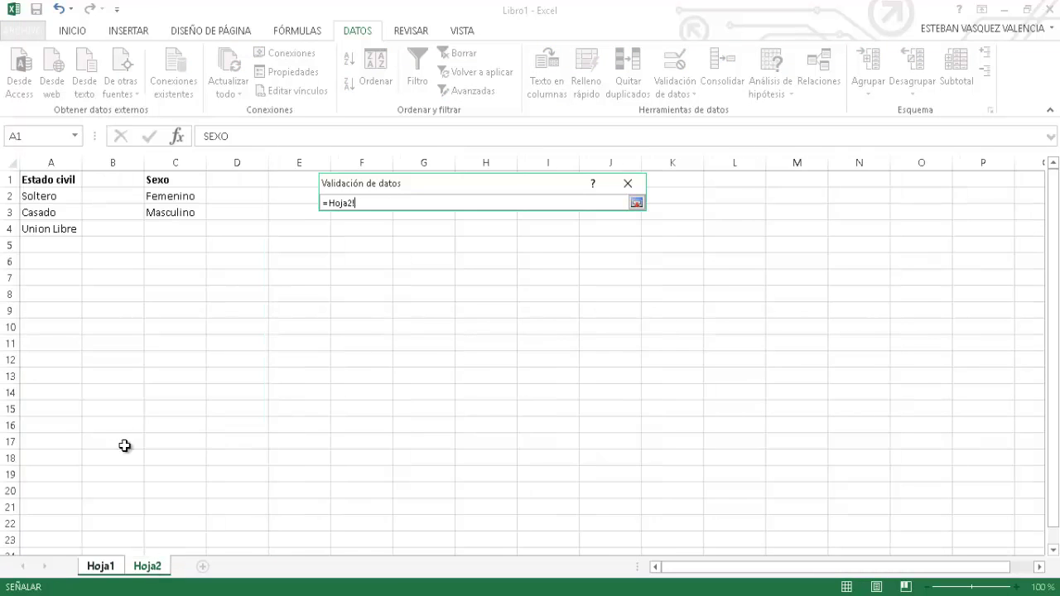
left_click(184, 203)
left_click_drag(184, 202, 182, 214)
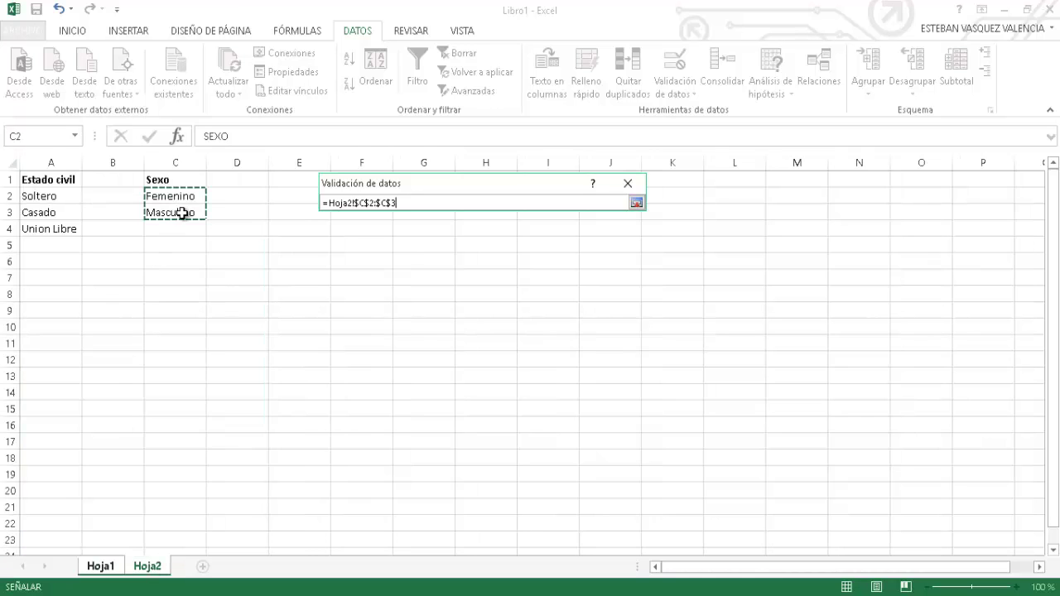
left_click(636, 203)
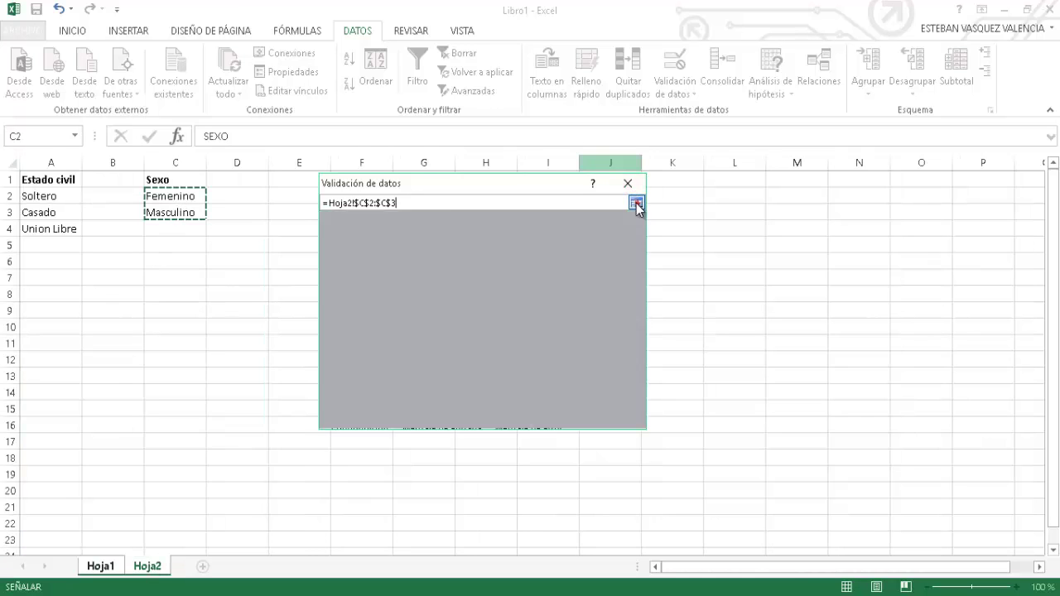
left_click(543, 408)
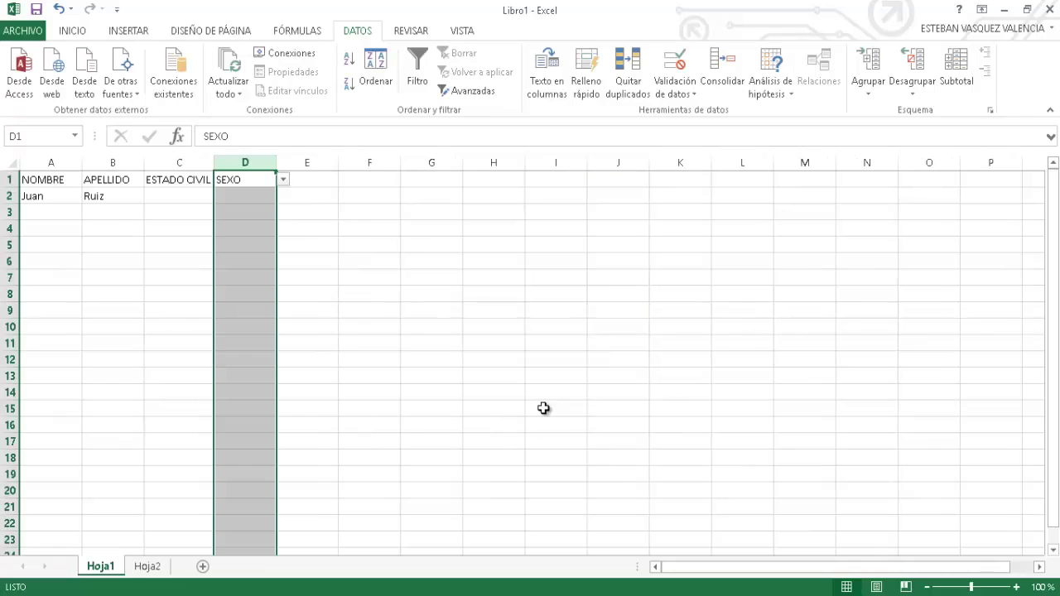
left_click(350, 340)
Step: Choose Soltero in C2 and Masculino in D2 from their dropdowns
left_click(164, 203)
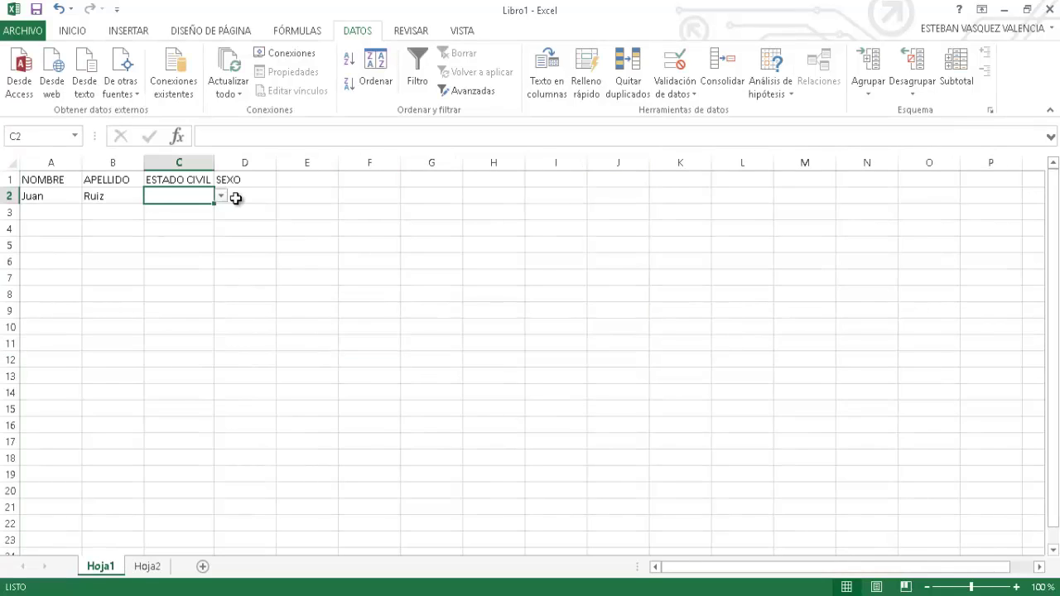
left_click(224, 195)
left_click(187, 207)
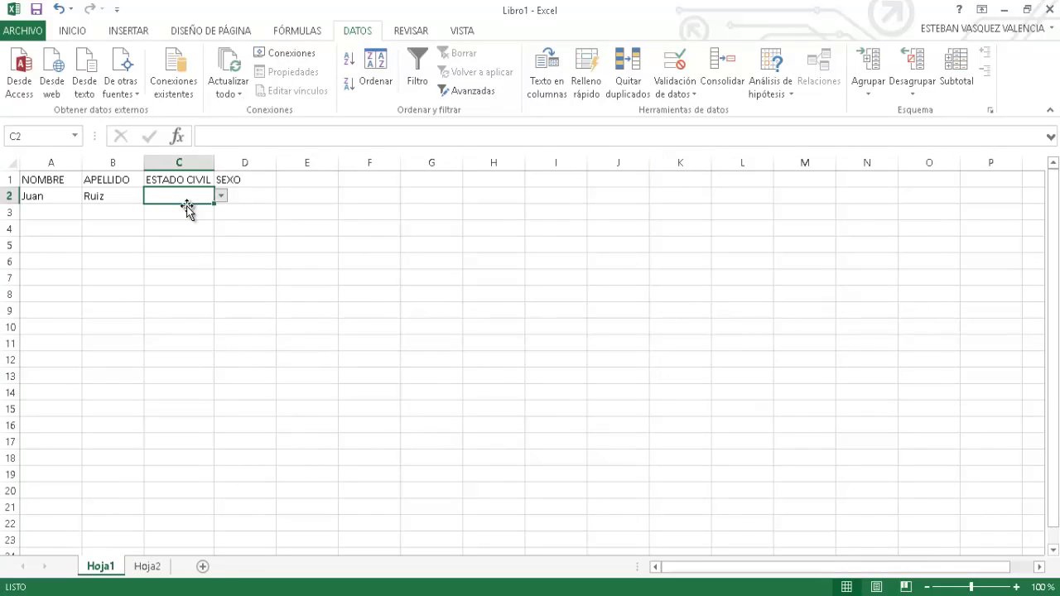
left_click(254, 196)
left_click(282, 196)
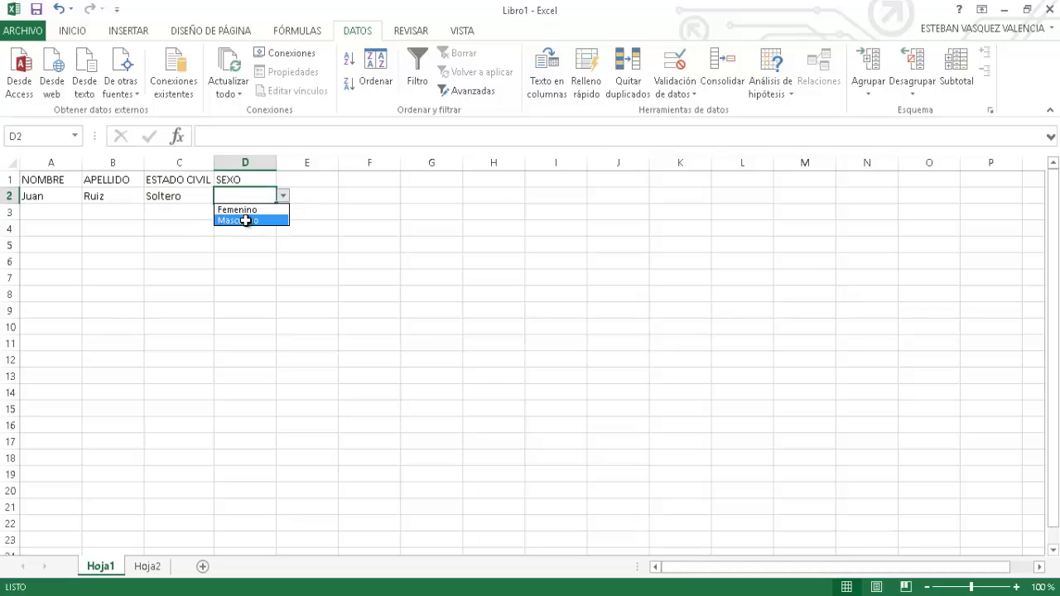
left_click(244, 220)
left_click(103, 178)
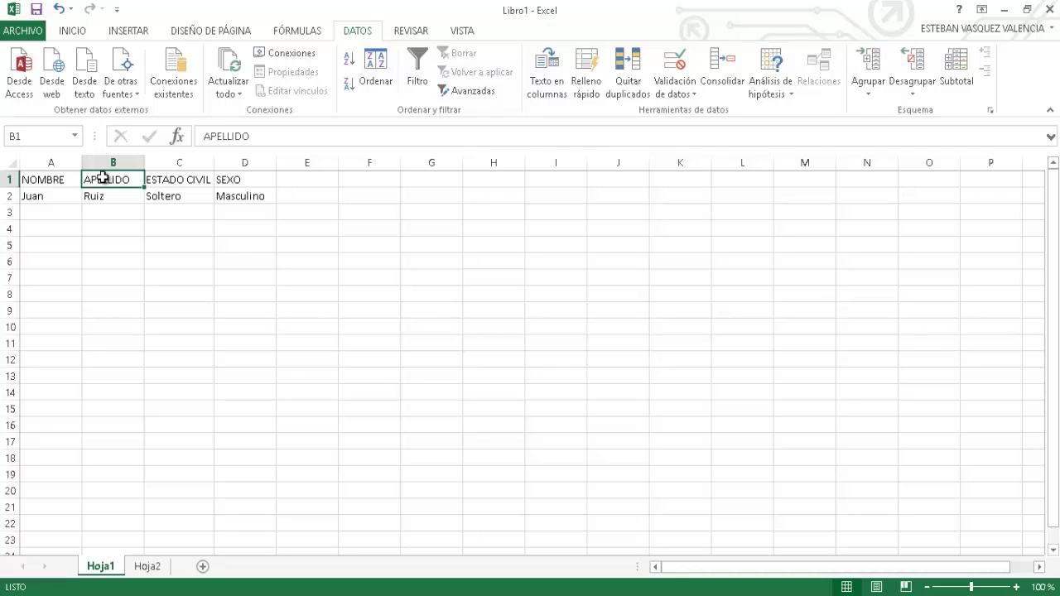
left_click(112, 277)
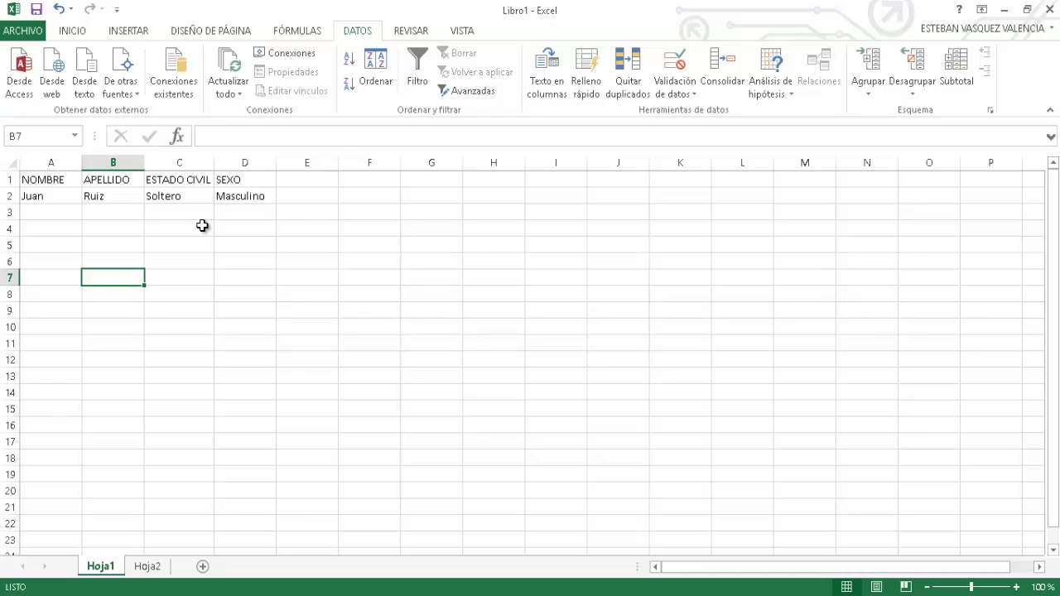